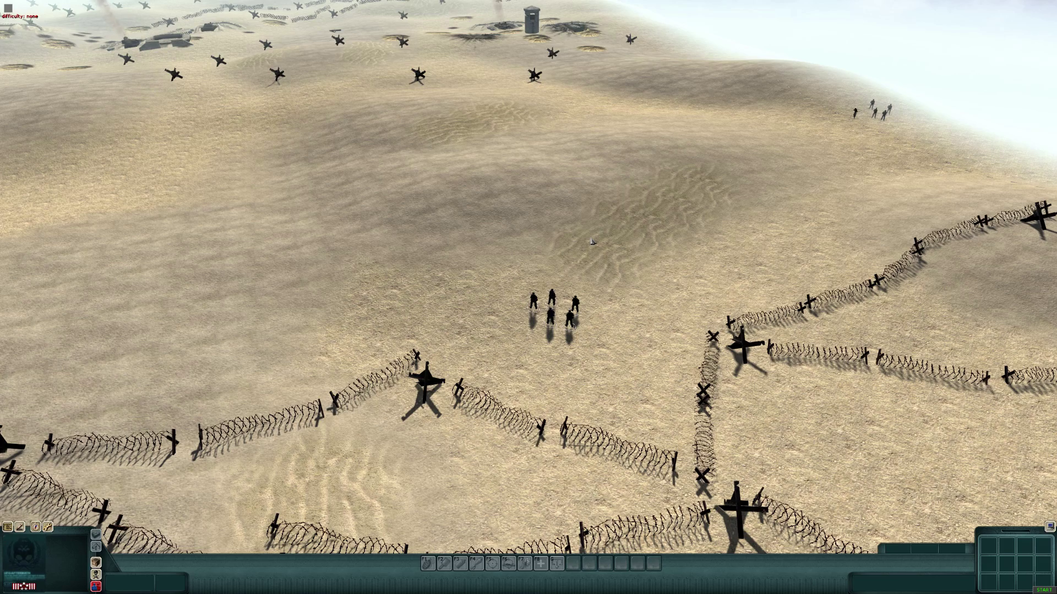
Step: Survey the map, examining the squad beside the barbed wire and the second squad standing near the map edge
scroll(605, 315, up, 5)
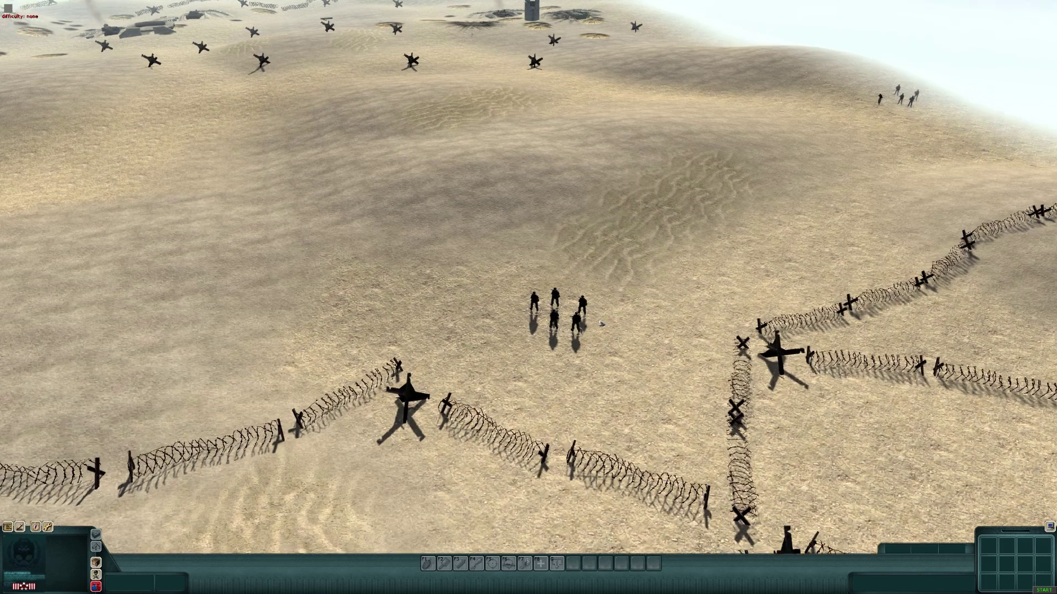
drag(441, 418, 719, 266)
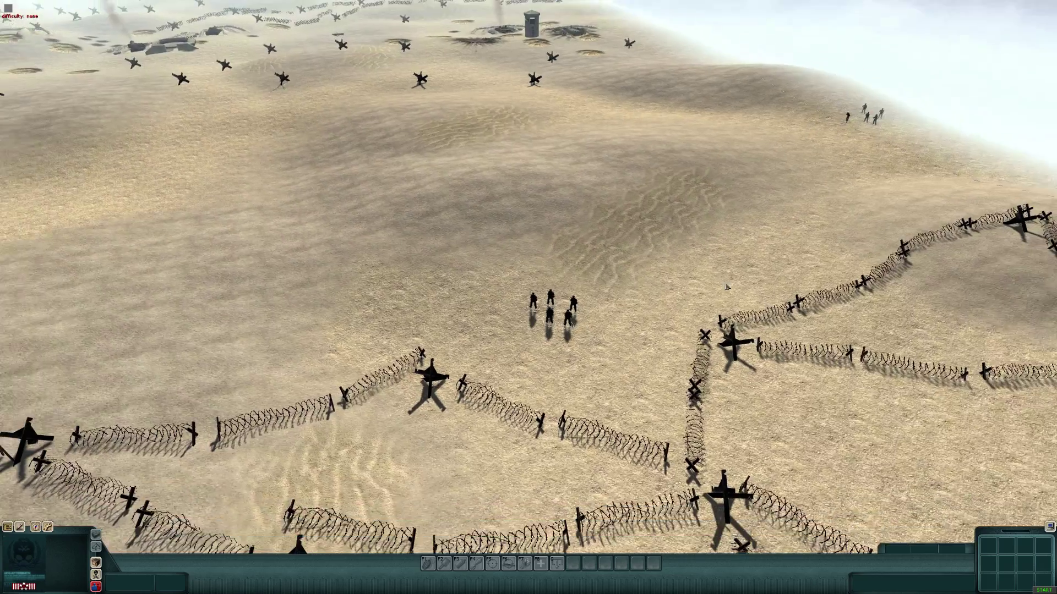
scroll(742, 373, down, 5)
scroll(518, 197, up, 1)
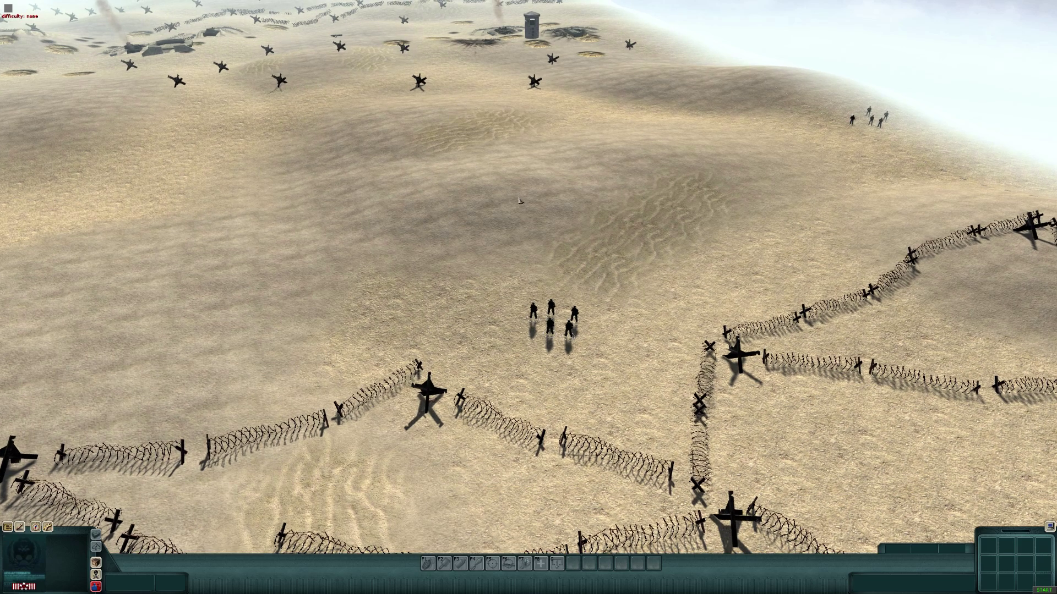
key(Up)
key(Right)
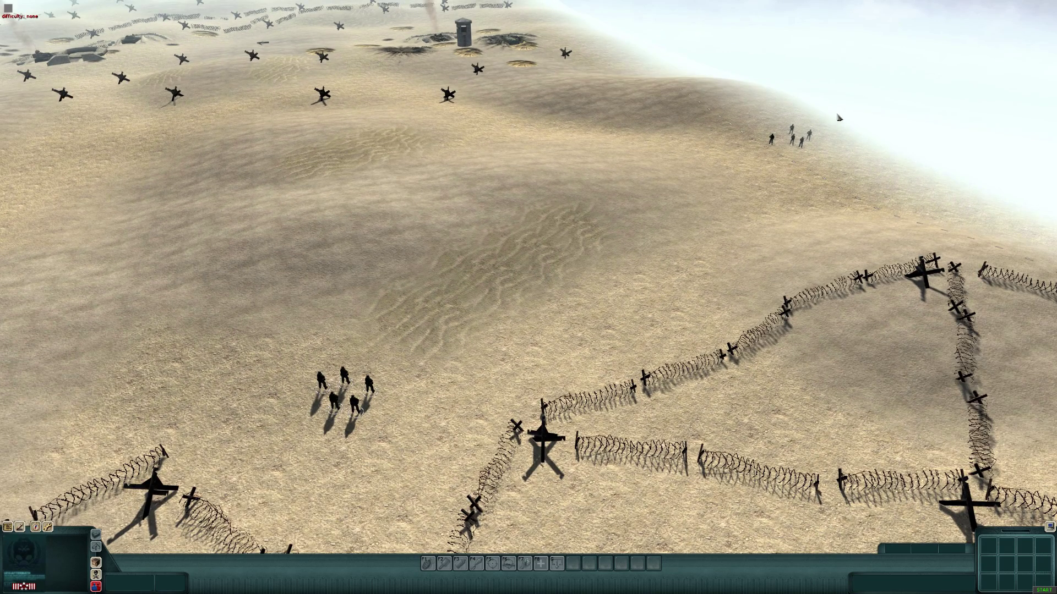
drag(837, 114, 758, 168)
drag(834, 130, 748, 173)
key(Up)
key(Right)
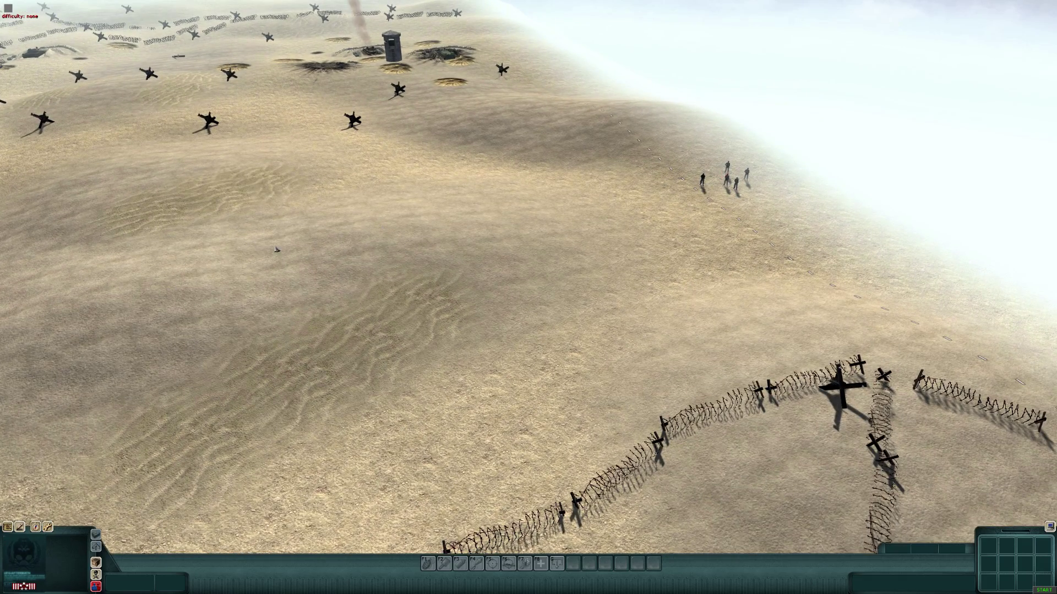
key(Down)
key(Left)
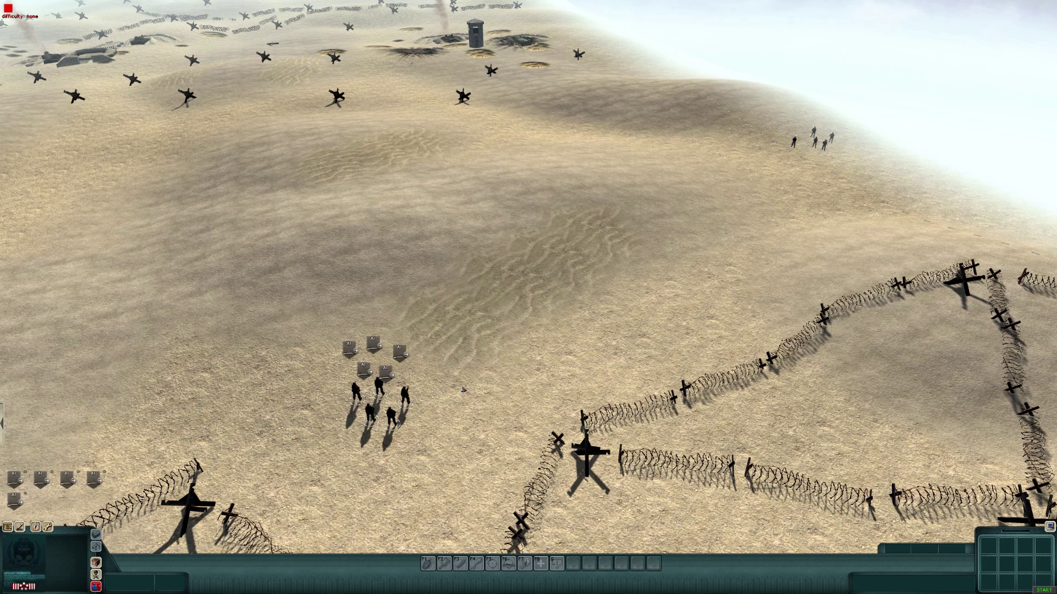
Step: Select the five-soldier squad beside the barbed wire and order it to advance up the dune towards the watchtower
drag(463, 385, 326, 443)
right_click(335, 208)
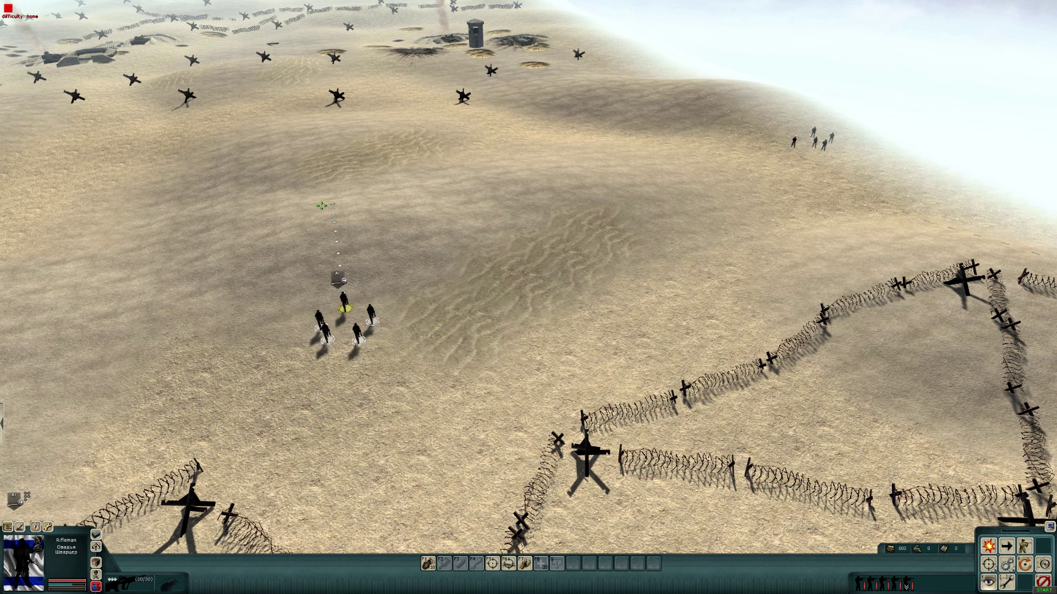
key(Up)
key(Left)
scroll(322, 205, up, 2)
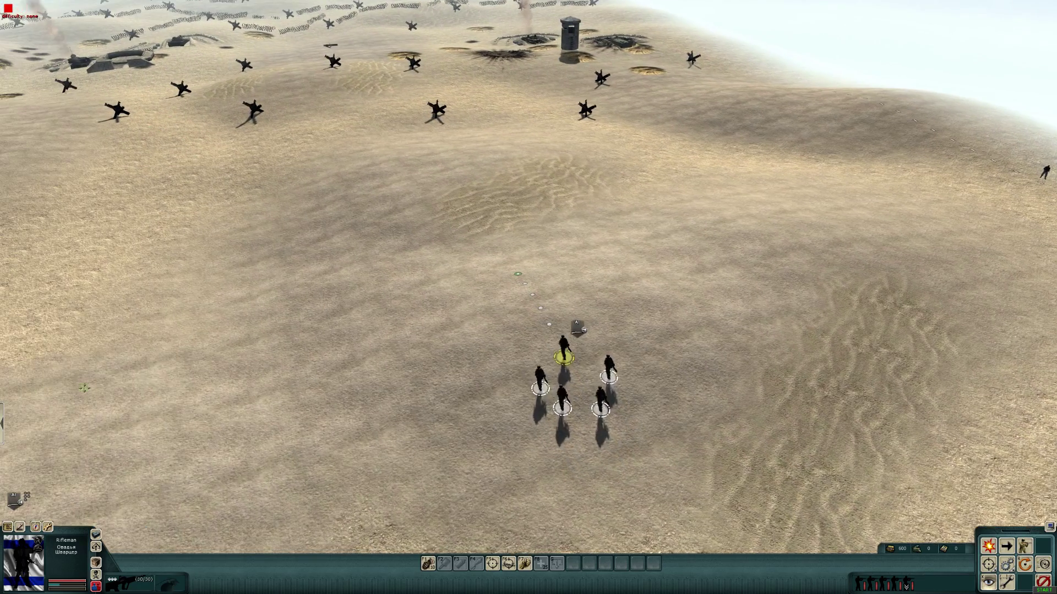
key(Up)
scroll(365, 114, down, 2)
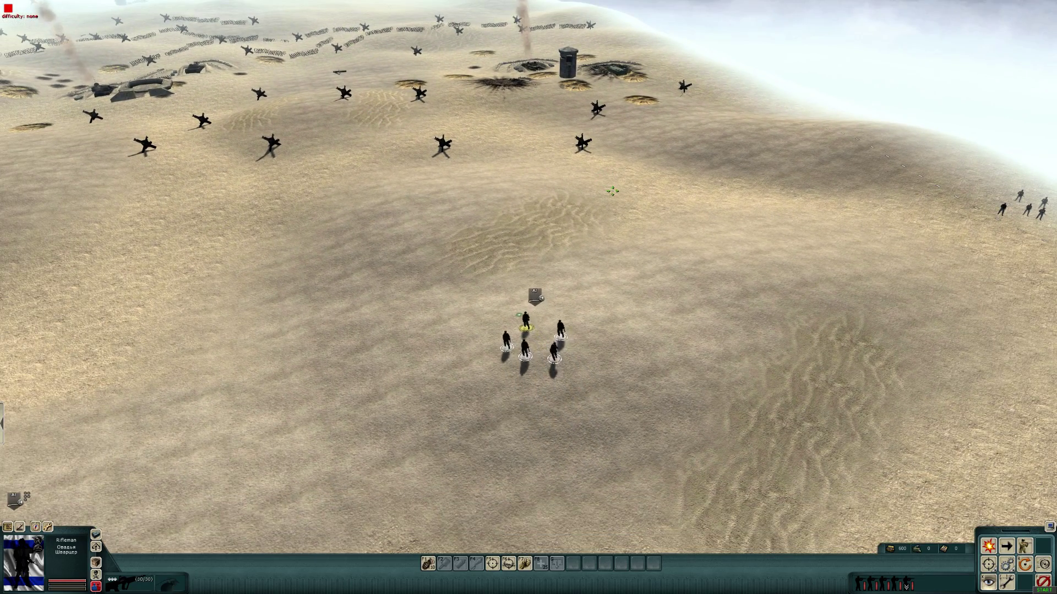
click(613, 190)
Step: Examine the second squad standing near the map edge
key(Right)
drag(958, 162, 747, 274)
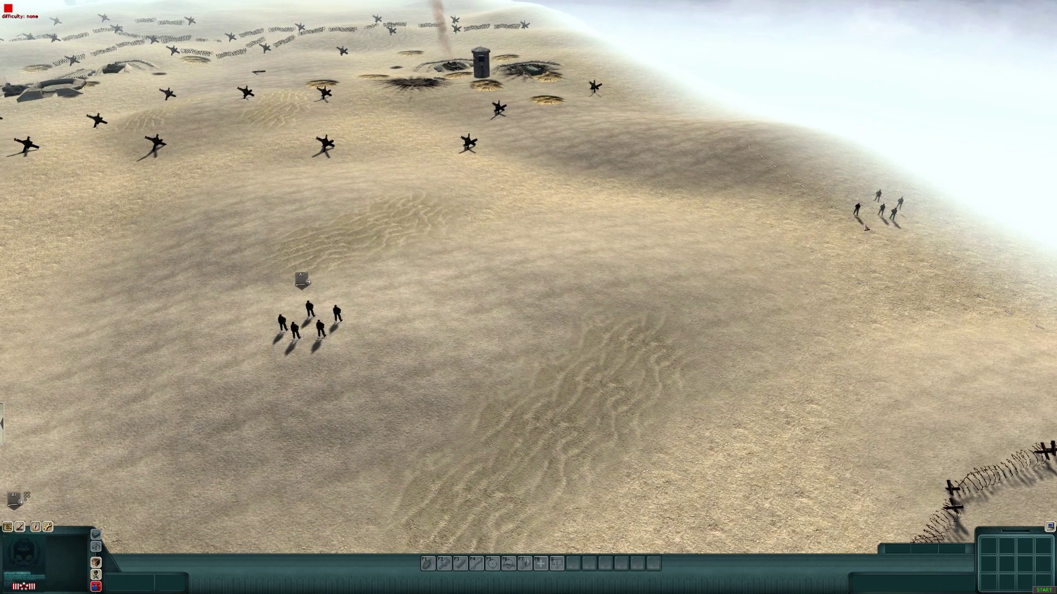
drag(936, 189, 794, 287)
drag(903, 180, 803, 264)
Step: Select the advanced squad again and order it back to its starting area beside the barbed wire
key(Down)
key(Left)
drag(408, 243, 310, 388)
scroll(310, 388, down, 2)
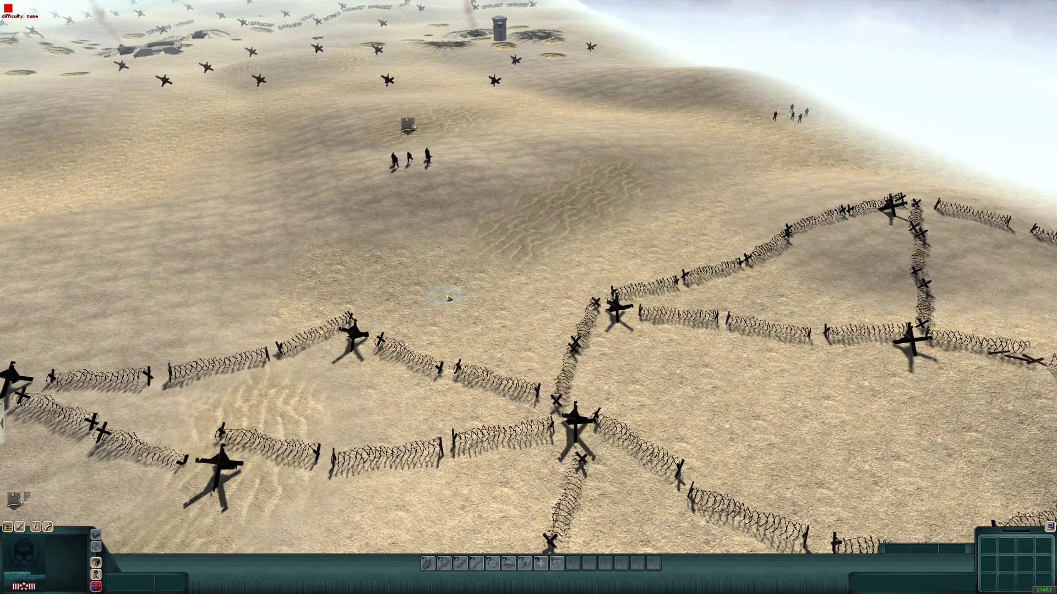
scroll(361, 206, up, 1)
scroll(307, 110, down, 1)
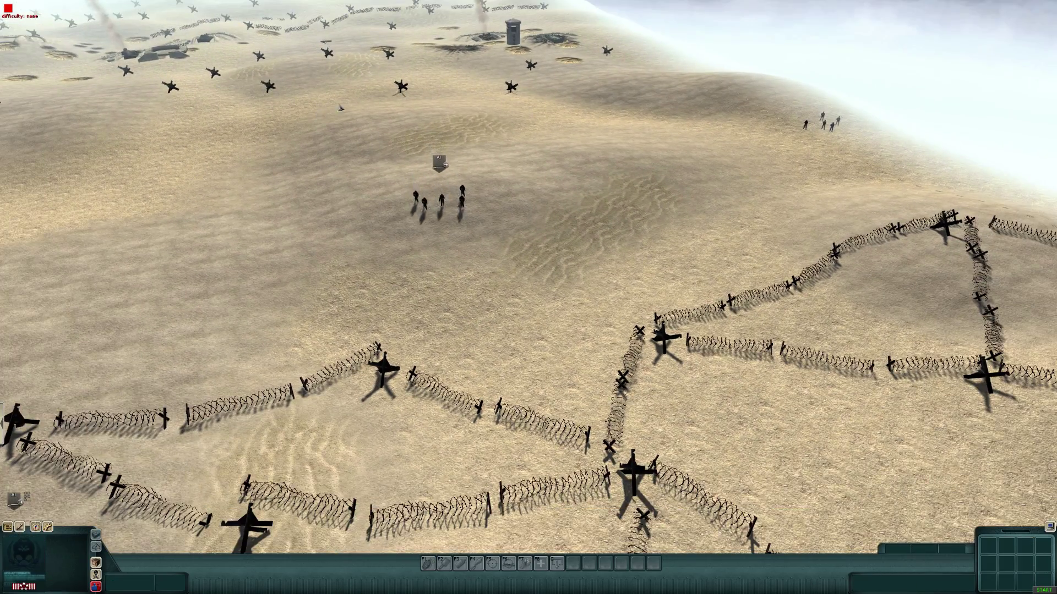
scroll(385, 118, up, 2)
scroll(433, 130, down, 2)
scroll(432, 130, up, 1)
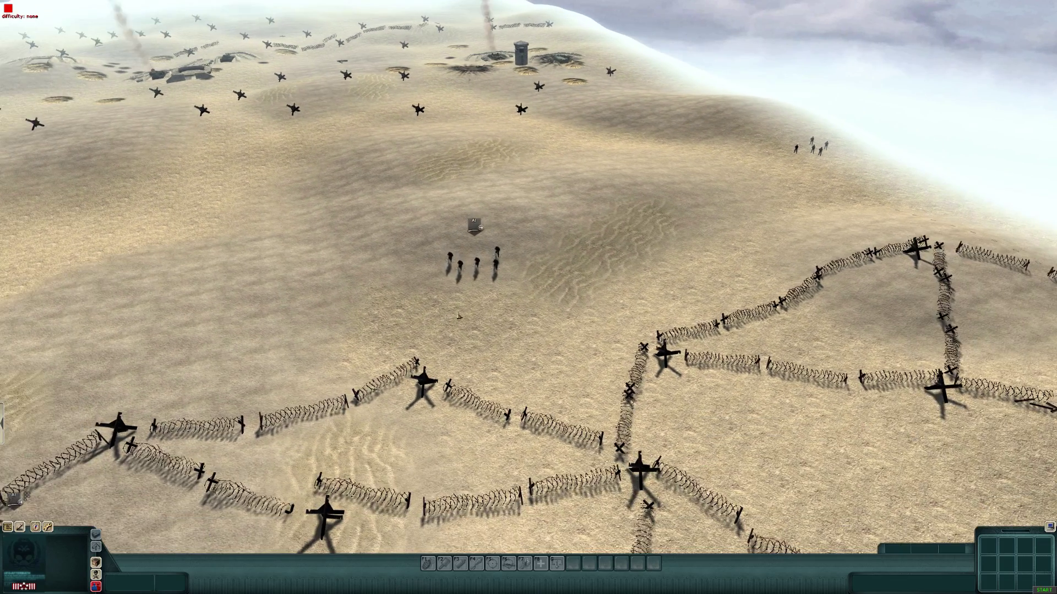
scroll(840, 442, up, 2)
Step: Switch to the entity editor, select the player 1 squad on the dune and open its tags
key(F2)
drag(530, 236, 322, 324)
key(t)
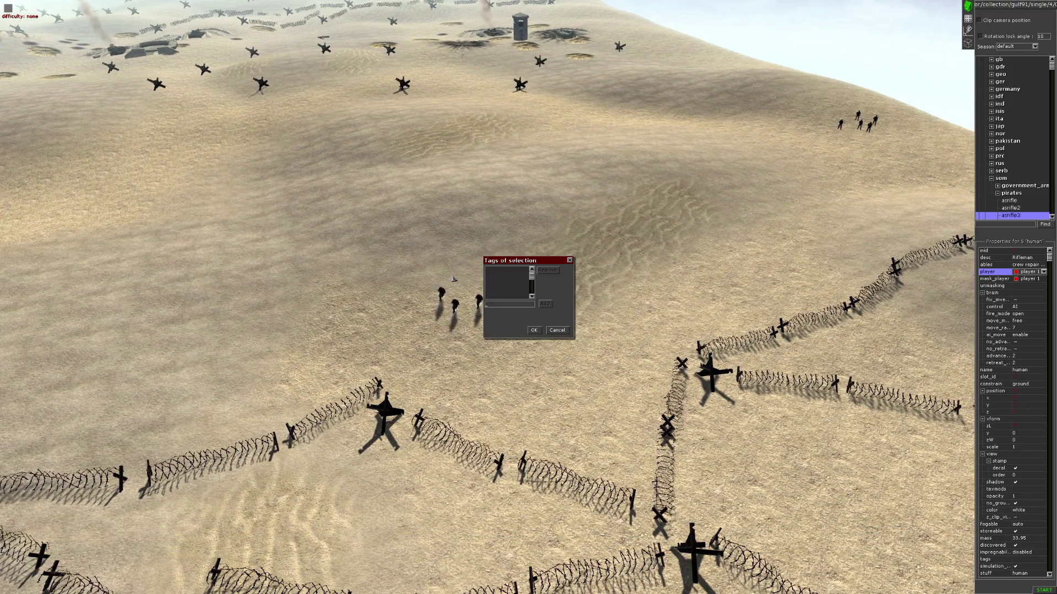
key(Return)
key(Return)
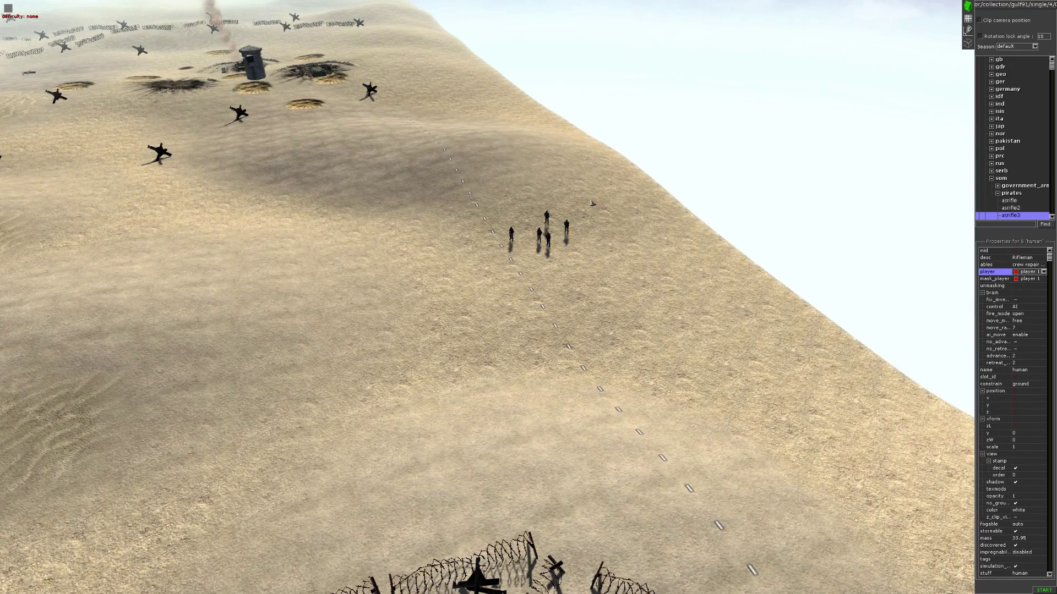
Step: Select the player 2 squad near the map edge and give it the tags pirates and hidden
drag(592, 203, 484, 261)
key(Up)
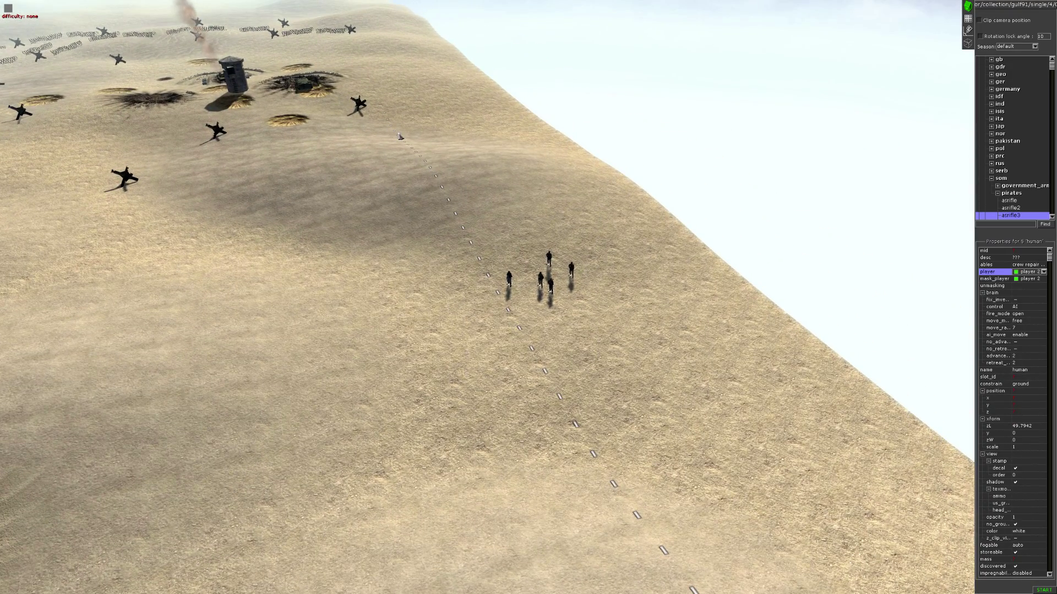
key(ctrl+t)
key(Return)
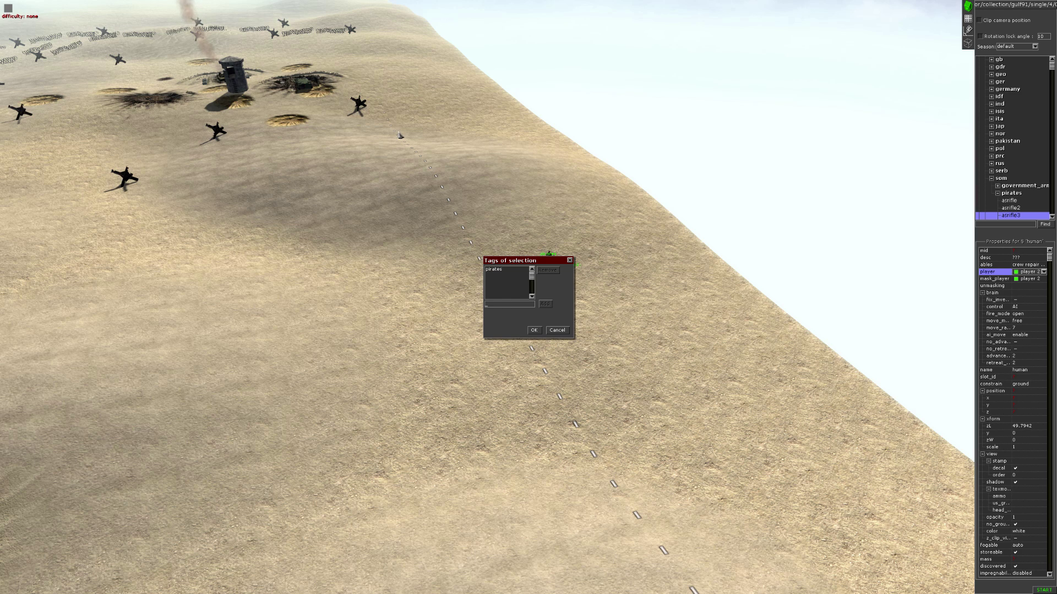
text(hidden)
key(Return)
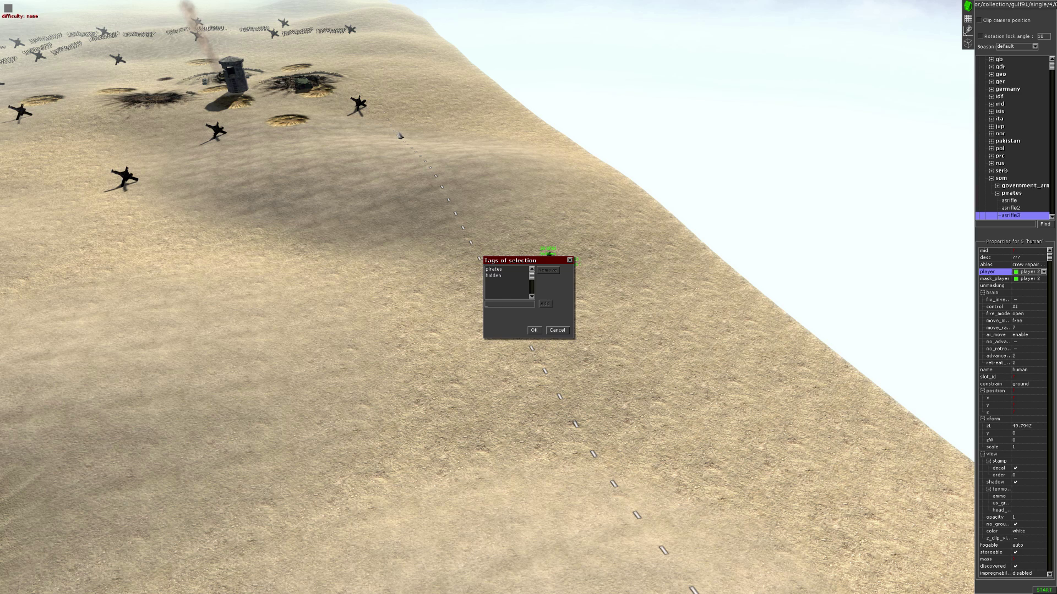
key(Return)
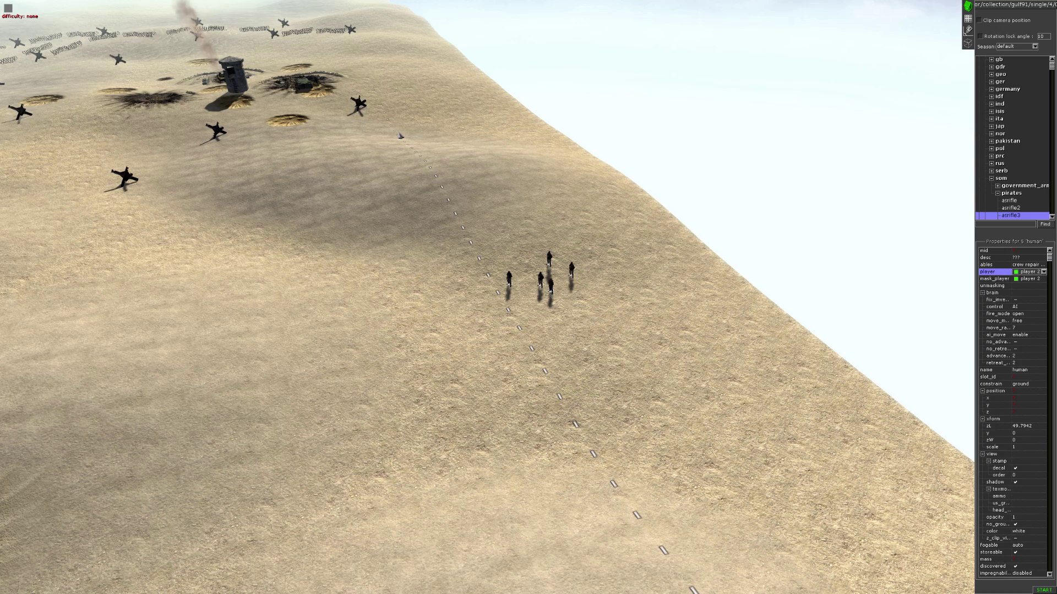
Step: Switch to the mission editor and create a polygon zone named ambush on the sand ahead of the player 1 squad
key(Left)
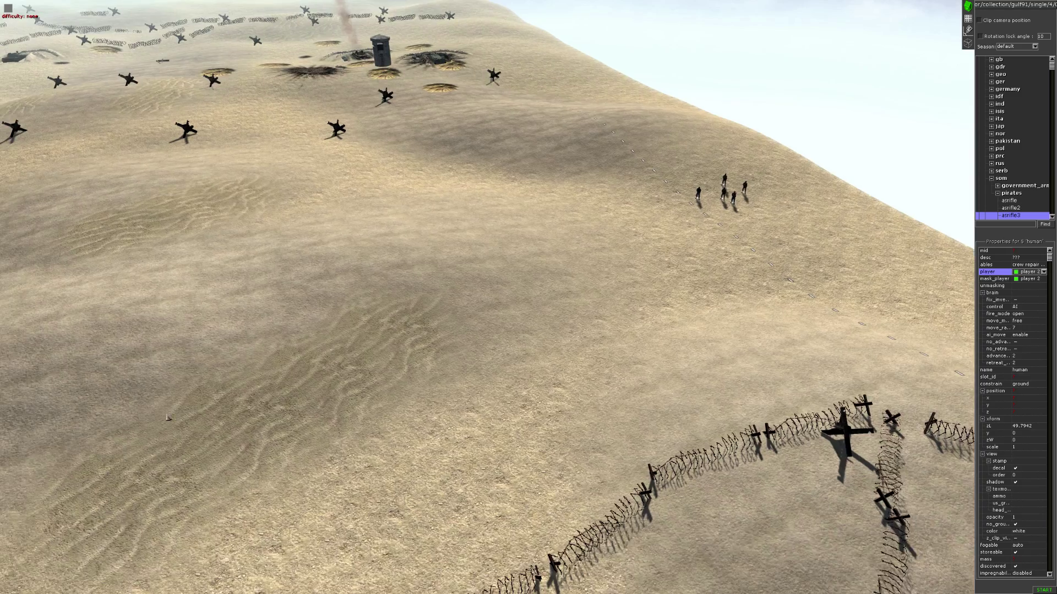
key(Down)
key(Left)
key(Down)
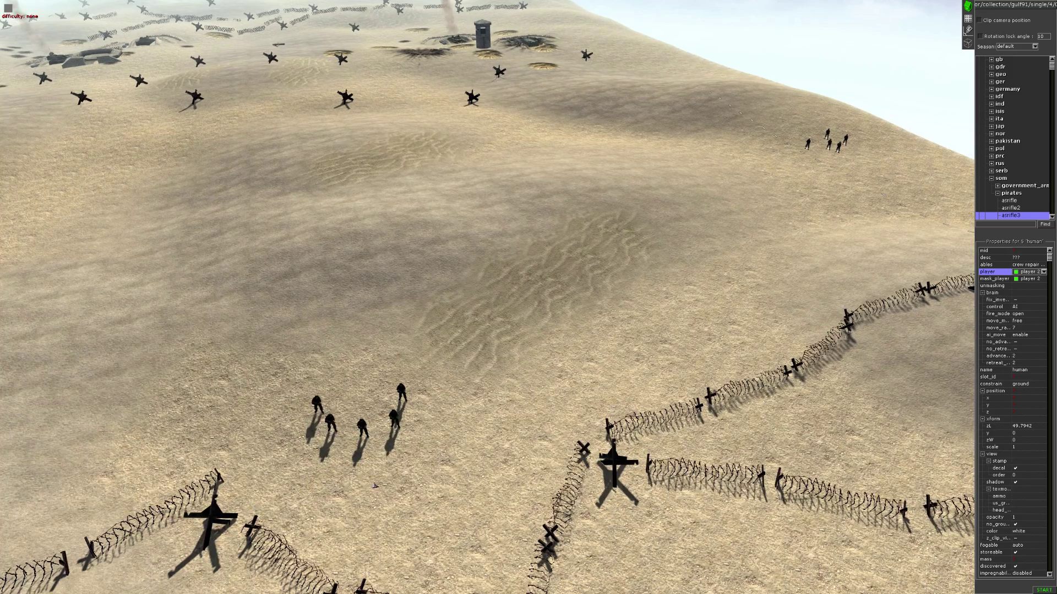
middle_drag(543, 213, 519, 229)
key(F1)
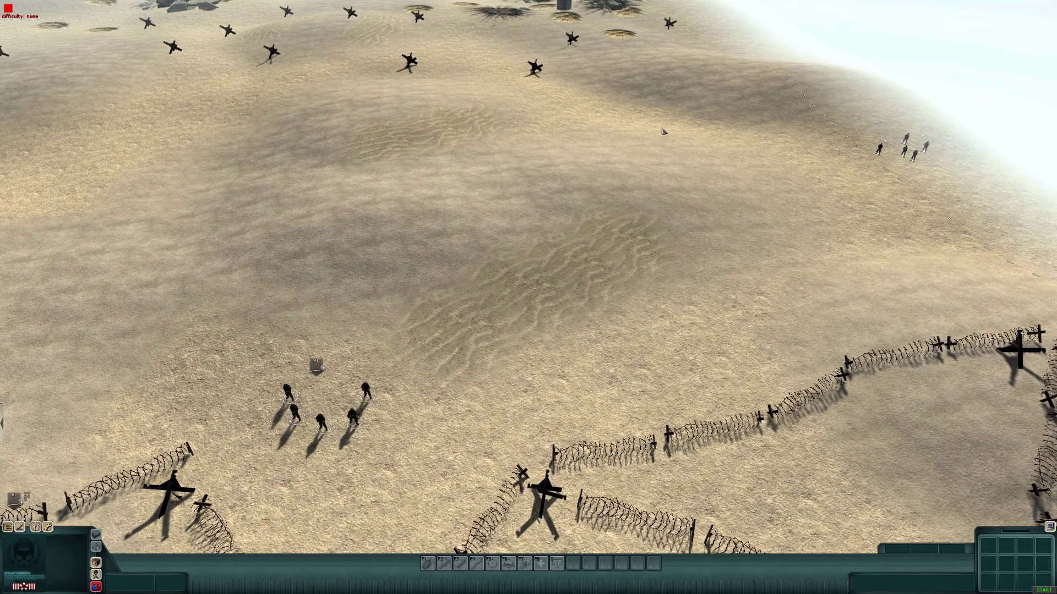
key(F2)
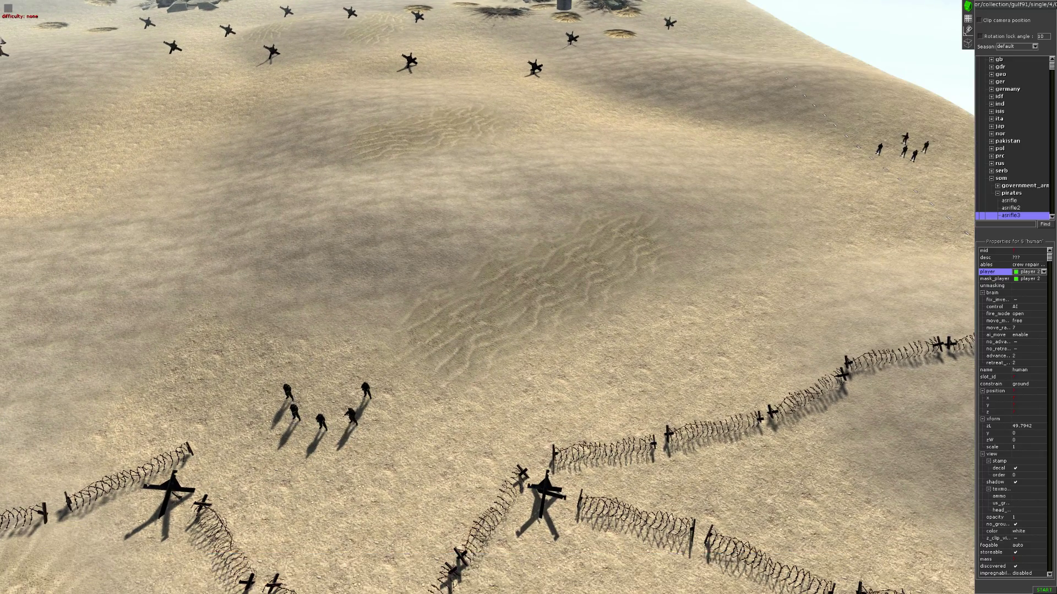
key(F3)
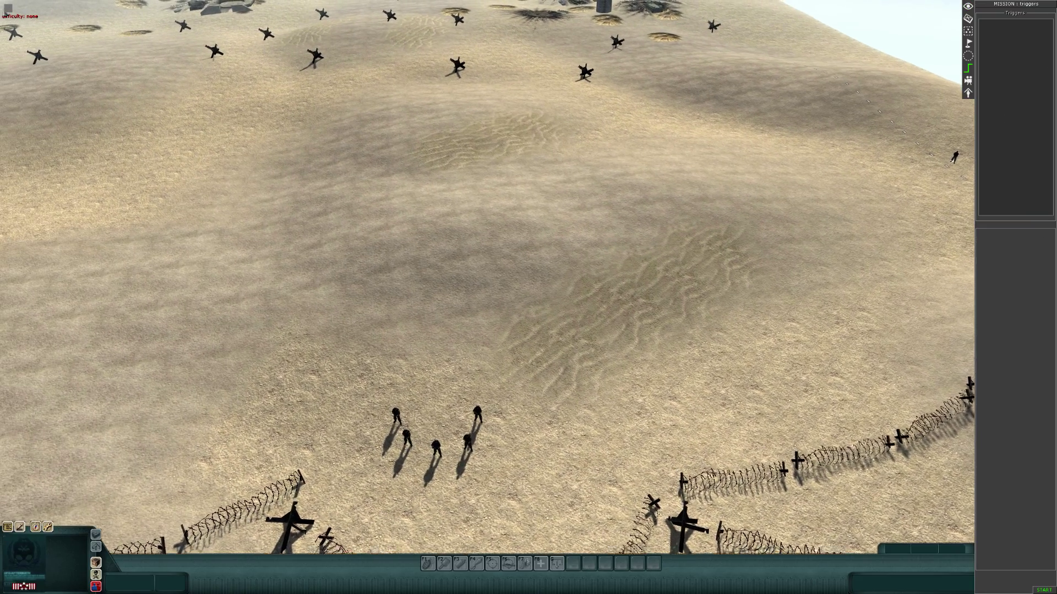
key(Left)
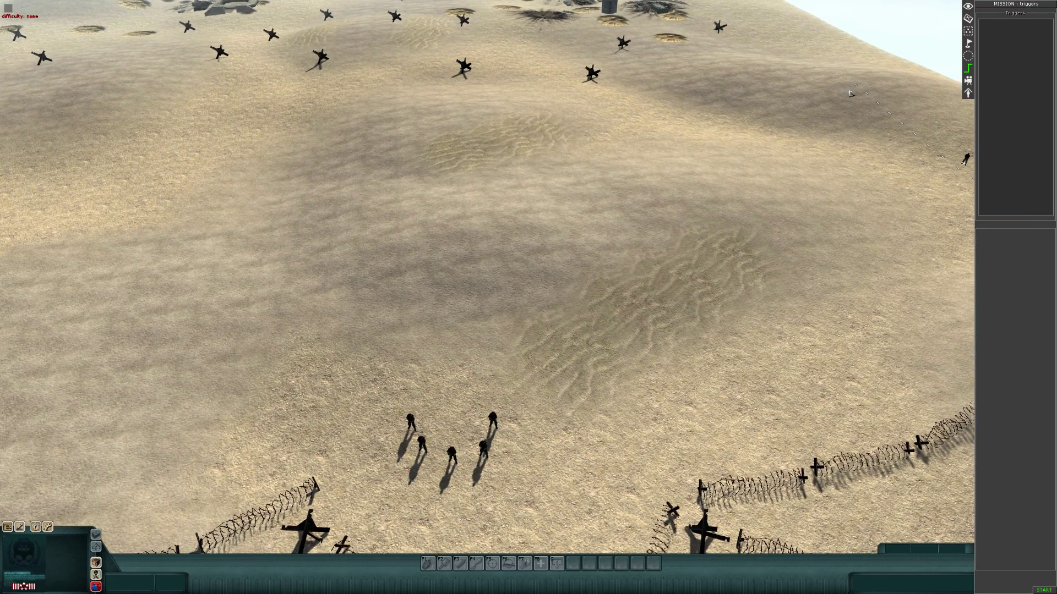
click(968, 59)
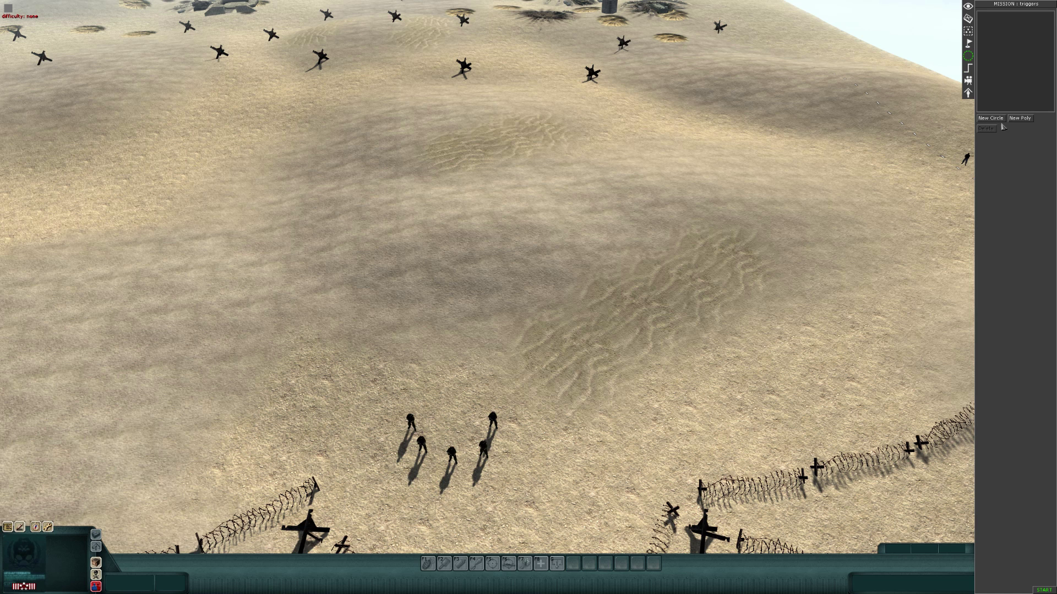
click(1019, 118)
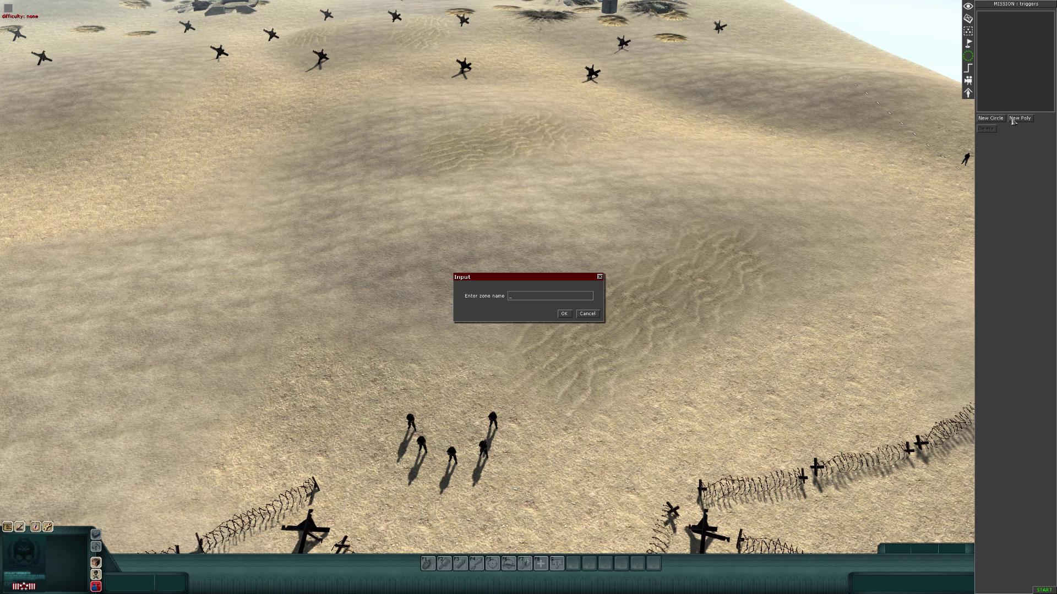
scroll(451, 199, up, 2)
key(Down)
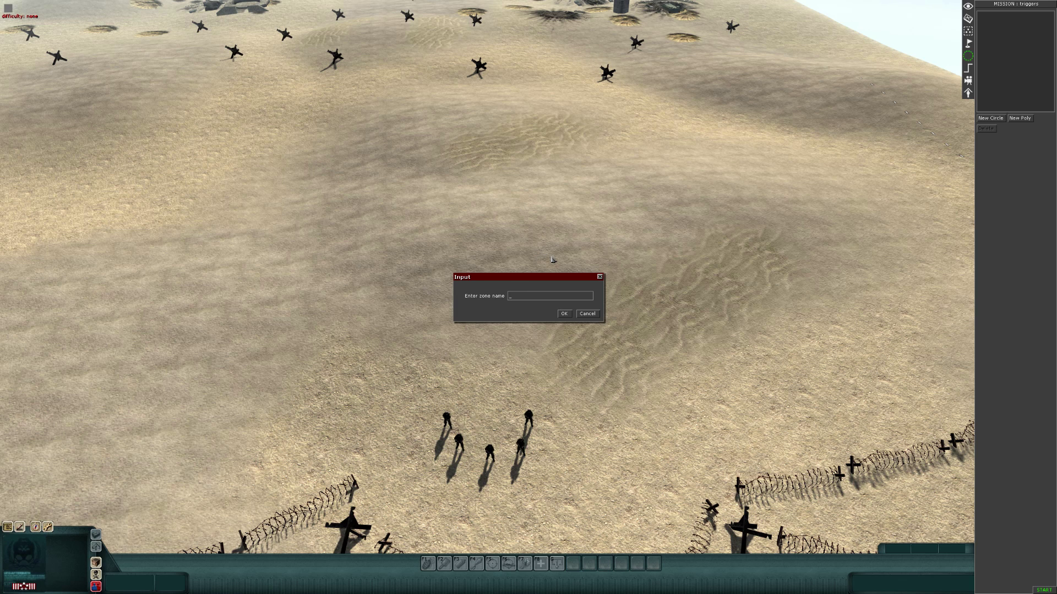
text(ambush)
key(Return)
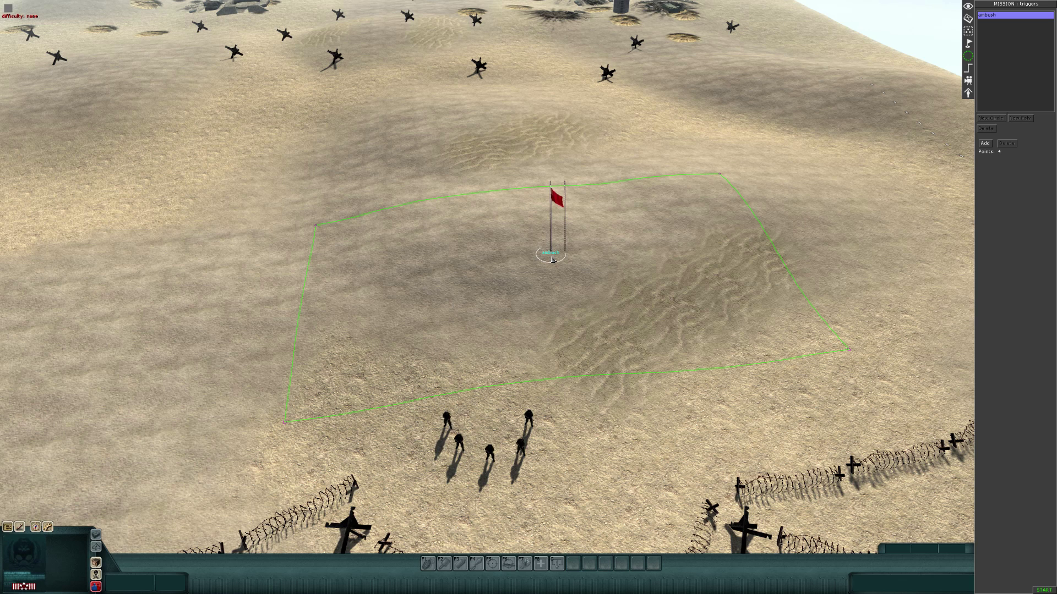
Step: Move the ambush zone farther up the dune from the squad and pull its four corners inward to shrink it
mouse_move(553, 258)
mouse_down()
mouse_move(466, 121)
mouse_move(455, 167)
mouse_up()
mouse_move(98, 4)
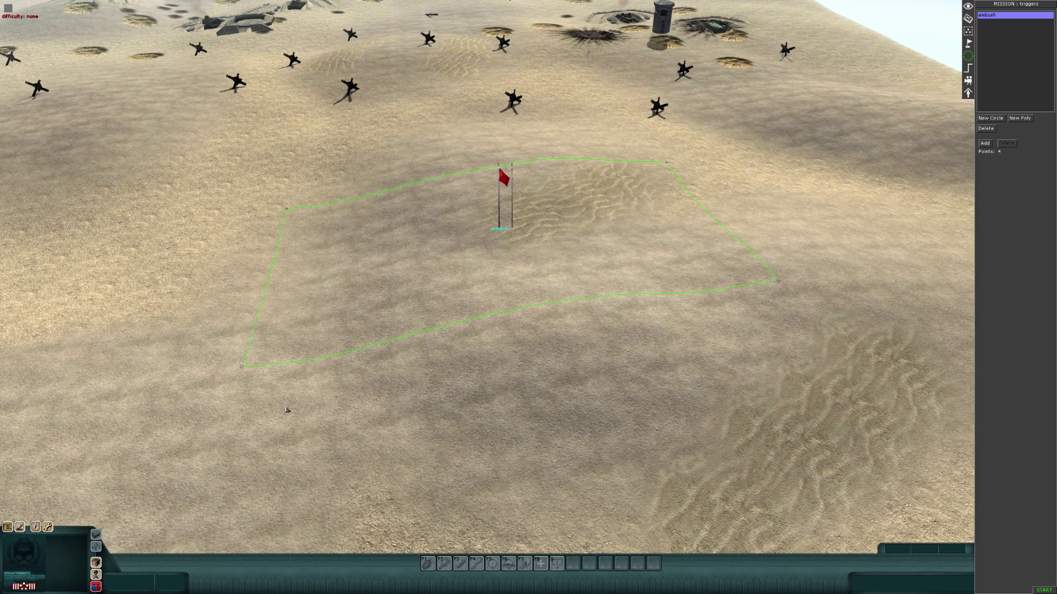
drag(245, 369, 317, 291)
drag(287, 209, 322, 215)
drag(779, 283, 699, 278)
drag(667, 169, 651, 174)
scroll(578, 196, down, 1)
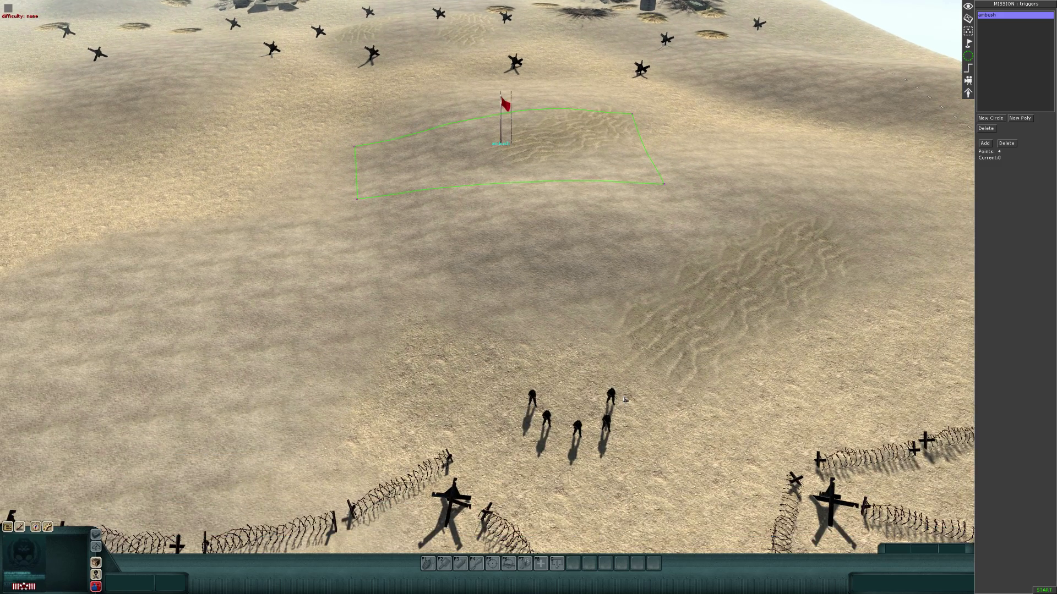
scroll(578, 196, up, 2)
scroll(744, 369, down, 1)
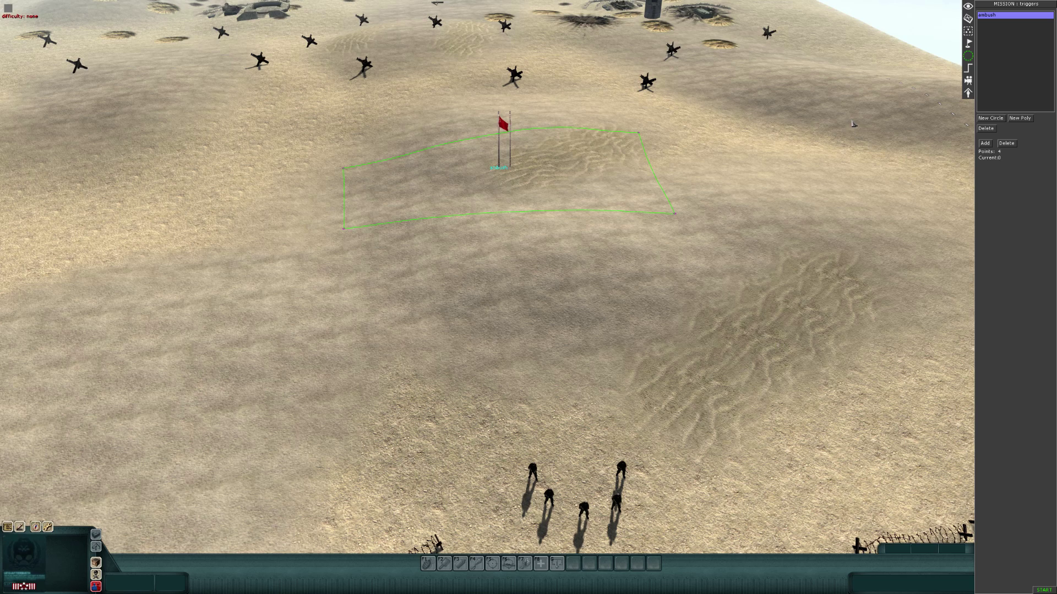
Step: Return to the game view and examine the pirate squad's position relative to the player 1 squad
key(F1)
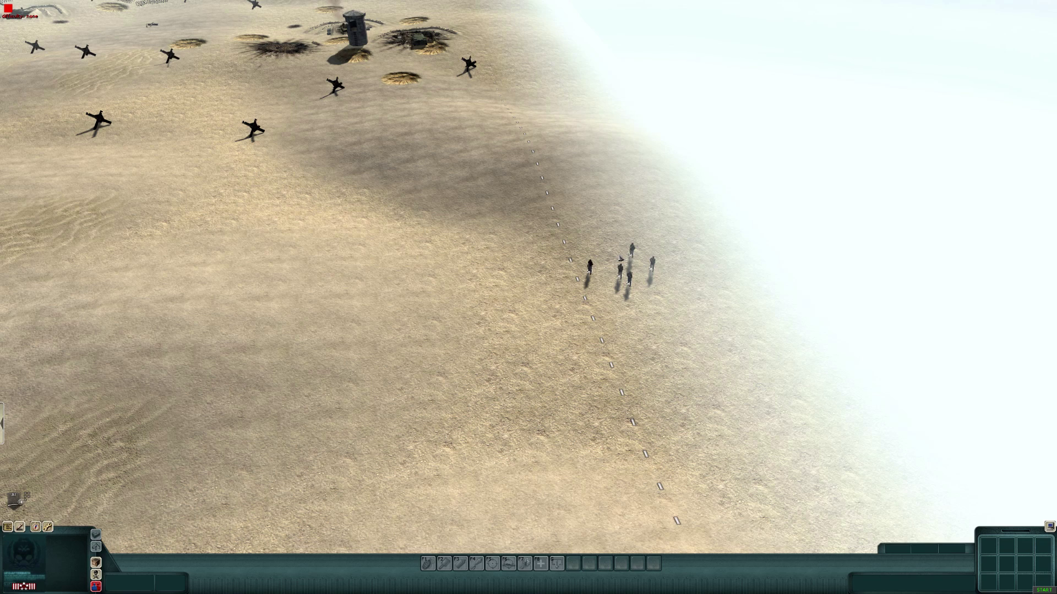
drag(689, 241, 577, 301)
middle_drag(604, 299, 507, 279)
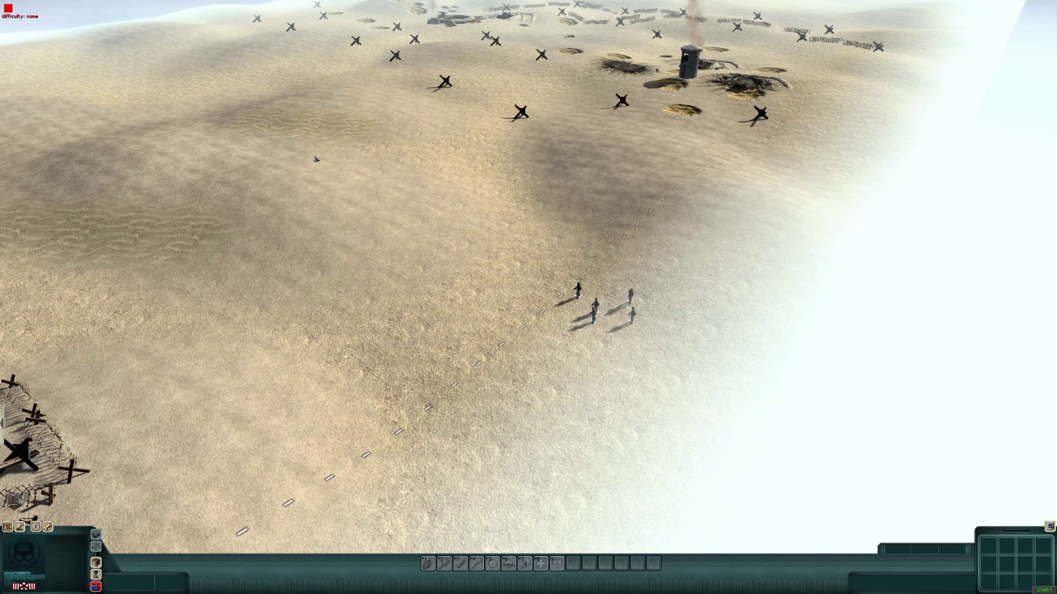
key(Left)
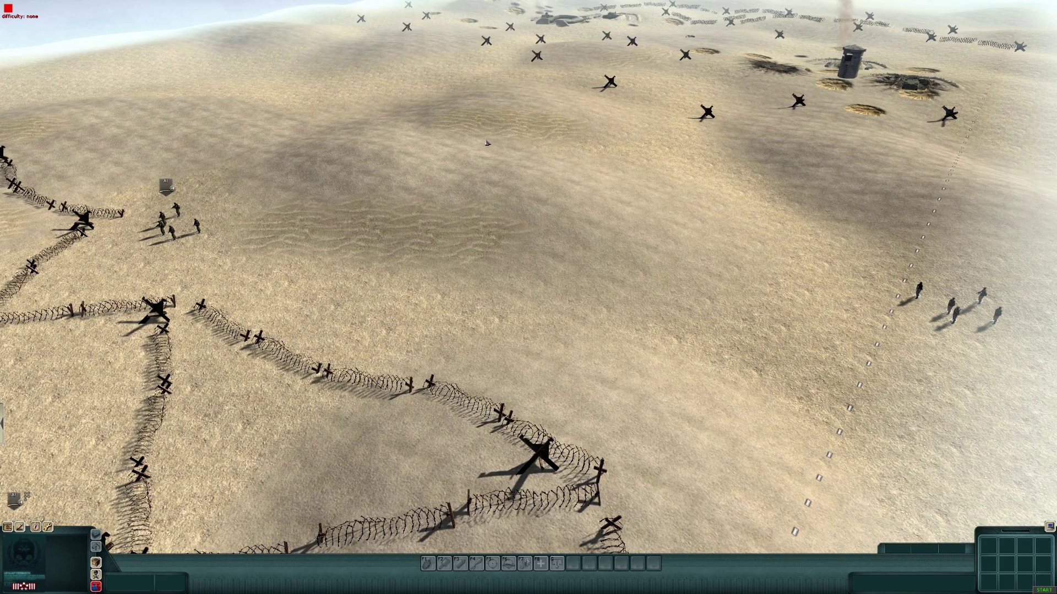
Step: In the mission editor, add a waypoint group named pirates
key(Right)
key(Right)
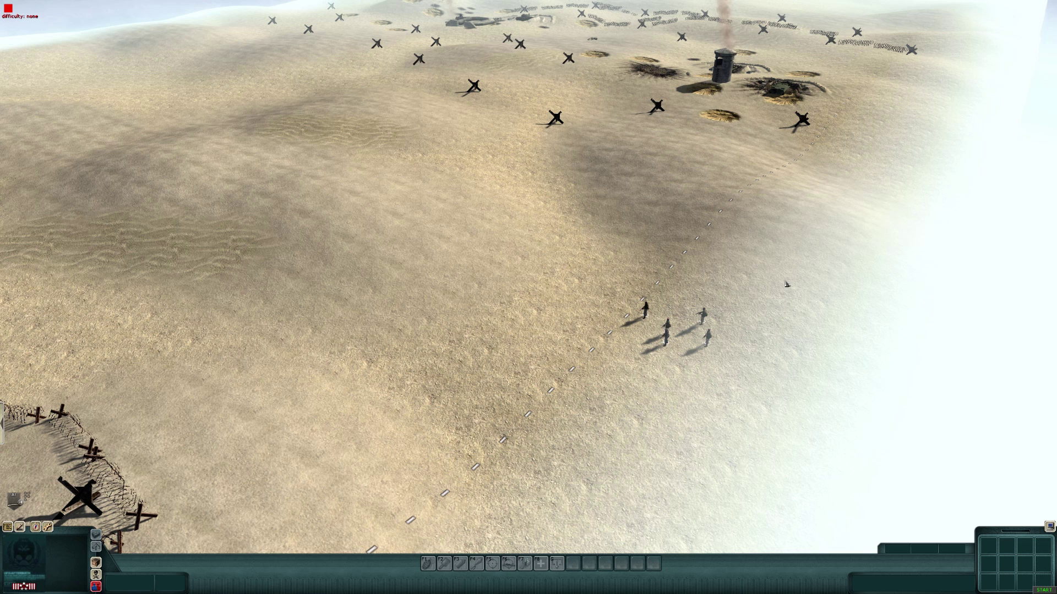
key(F3)
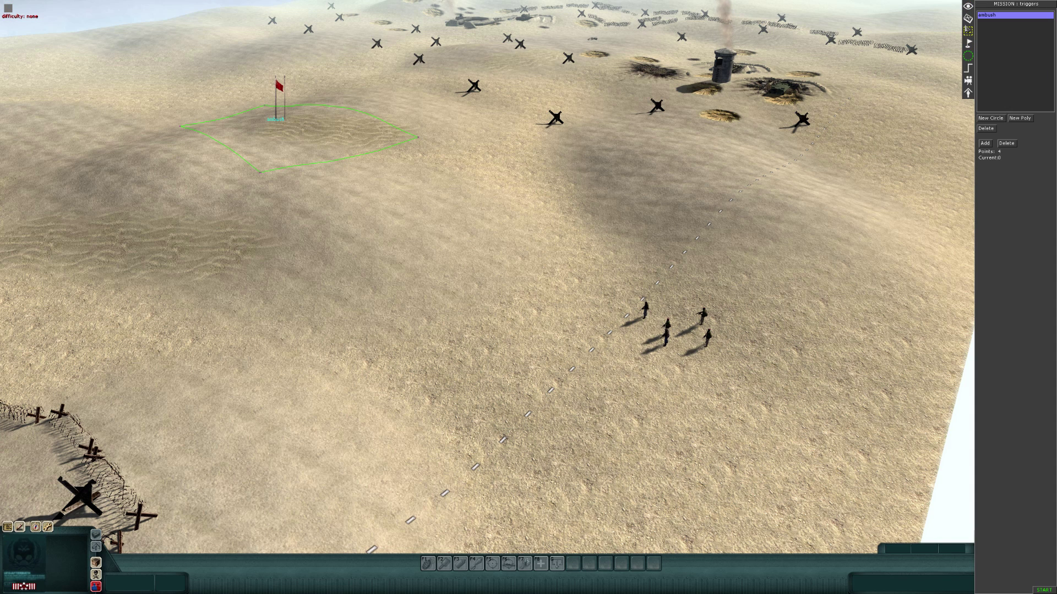
click(968, 44)
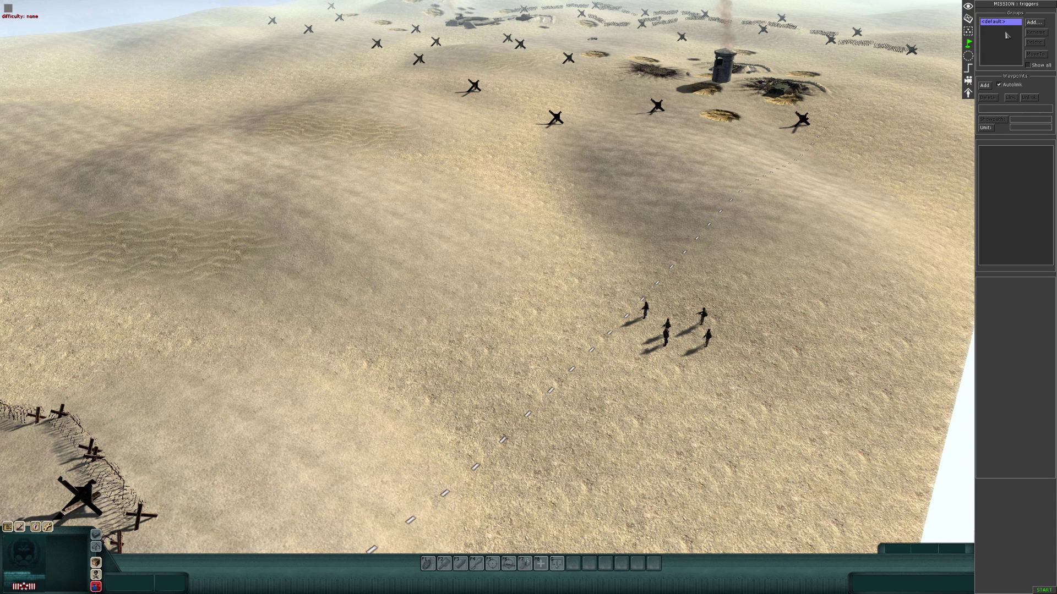
click(1033, 23)
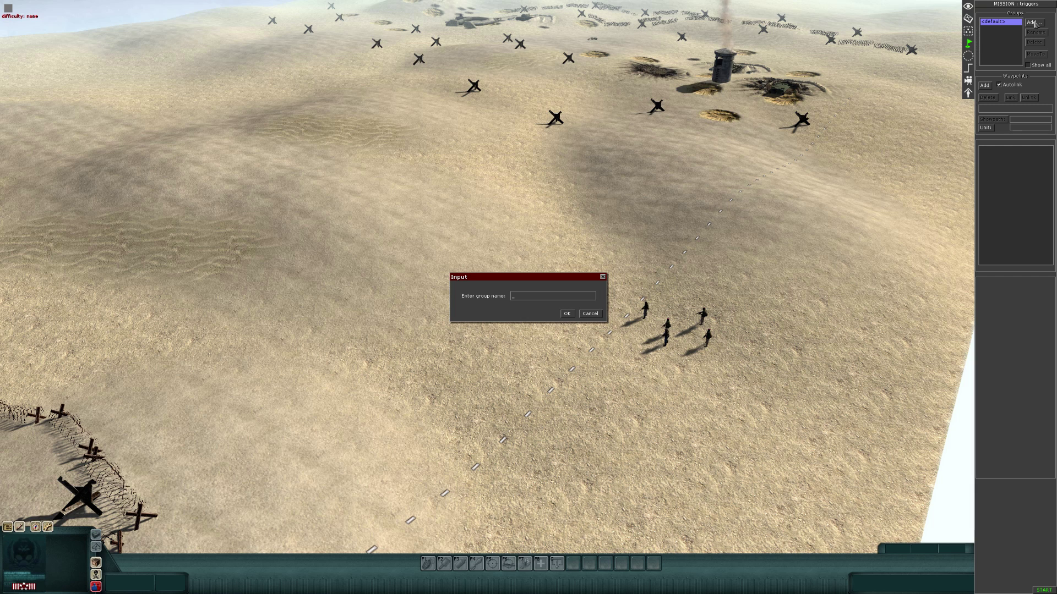
text(pirates)
key(Return)
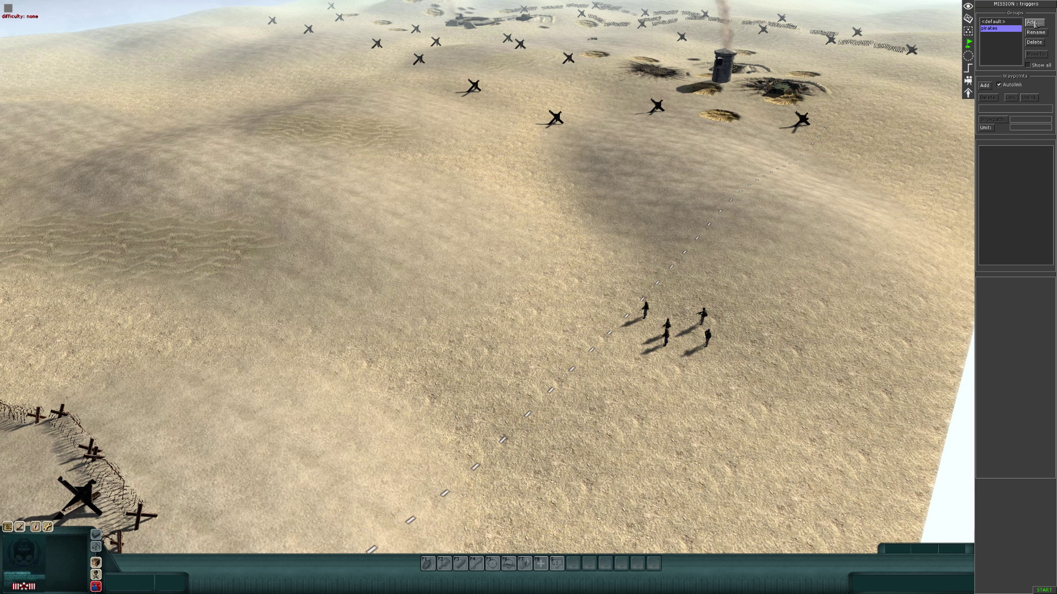
Step: Place two linked waypoints in the pirates group, one beside the pirate squad and one in the ambush area on the dune
click(608, 296)
middle_drag(609, 296, 543, 269)
click(985, 86)
click(459, 131)
middle_drag(458, 131, 582, 121)
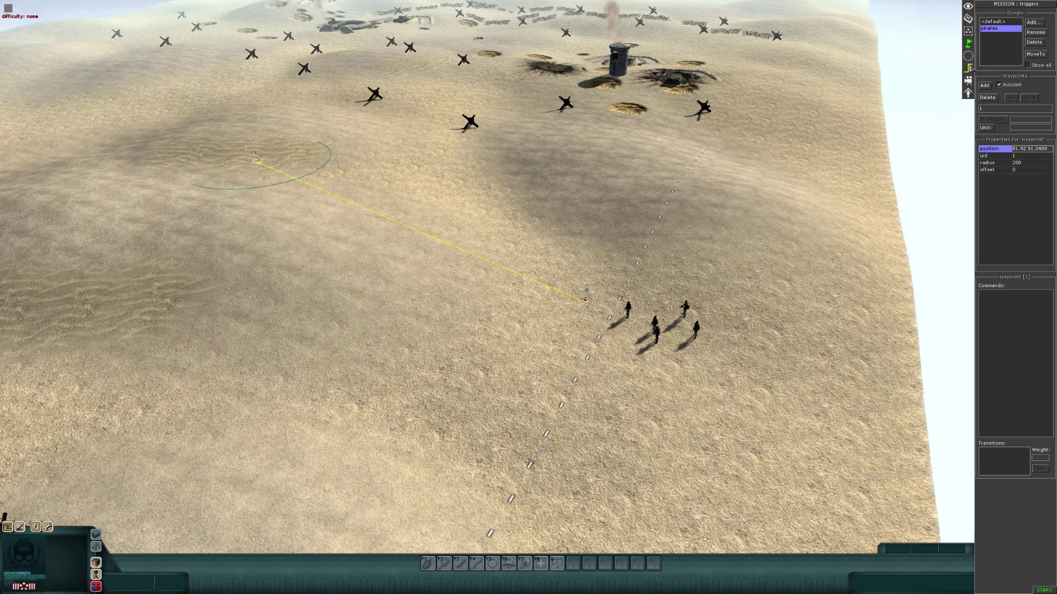
Step: Create a mission trigger named pirates
click(970, 67)
right_click(1010, 118)
click(1017, 121)
text(pirates)
key(Return)
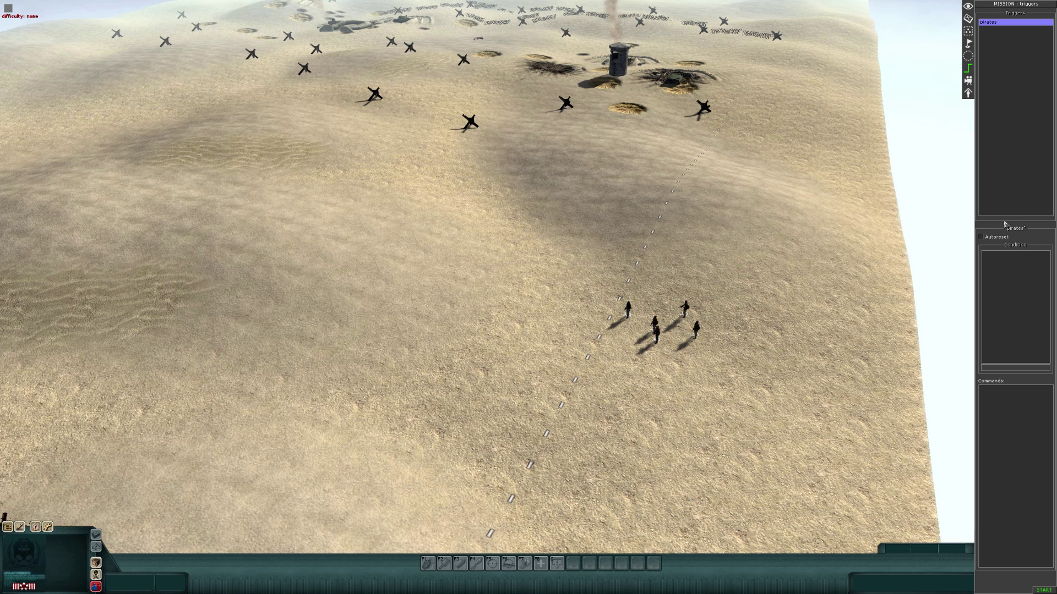
Step: Add a waypoint command to the pirates trigger that starts waypoint 0 for actors tagged pirates
right_click(1018, 418)
click(1021, 420)
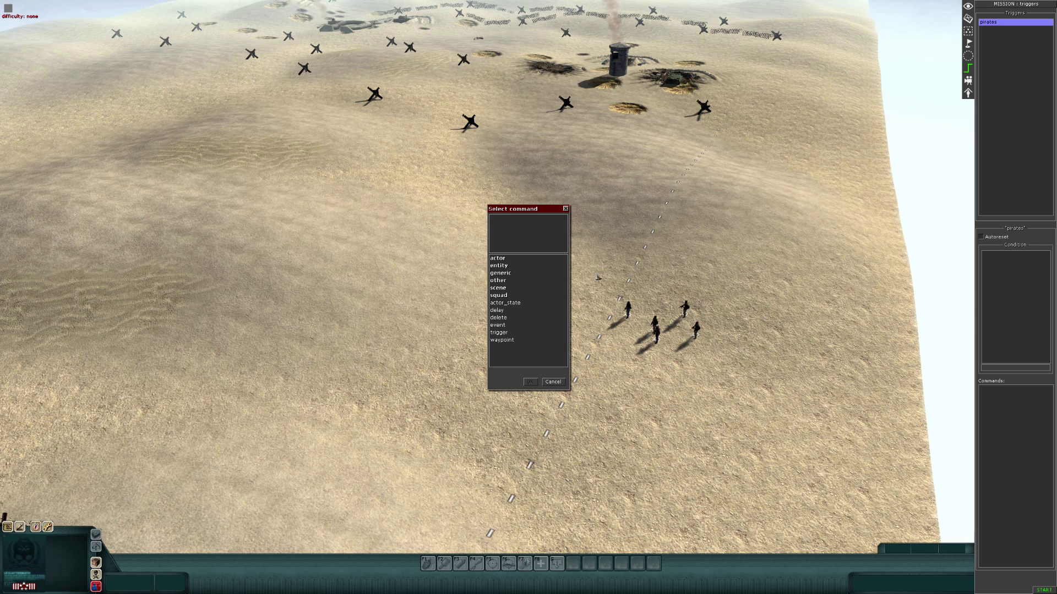
double_click(505, 341)
click(489, 375)
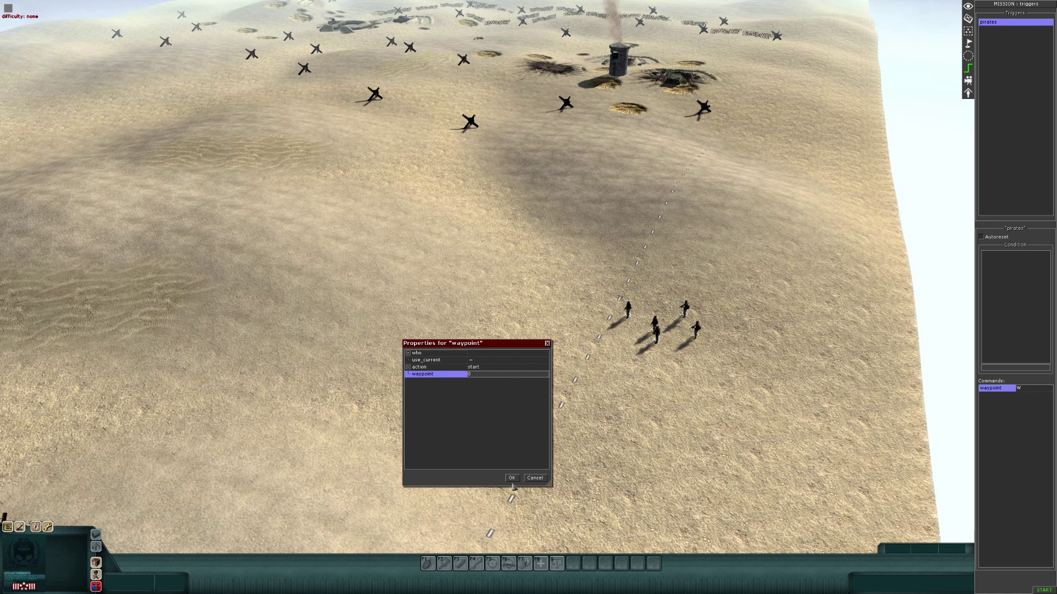
click(506, 354)
click(505, 360)
click(518, 402)
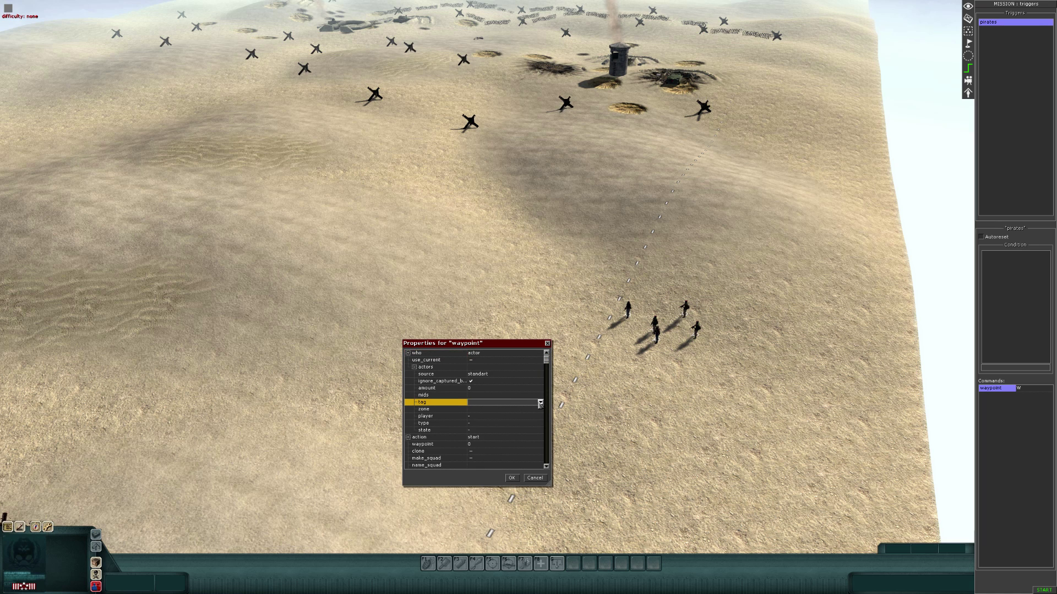
click(540, 403)
click(518, 421)
click(512, 479)
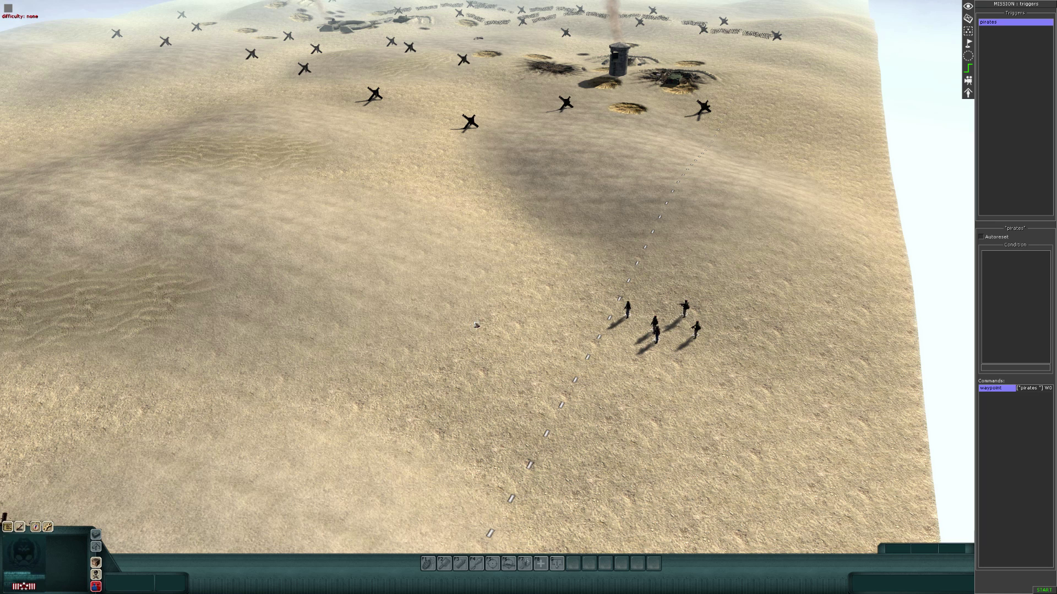
Step: Add an actor_state command to the pirates trigger with movement speed assault and the selector tag pirates
double_click(1005, 419)
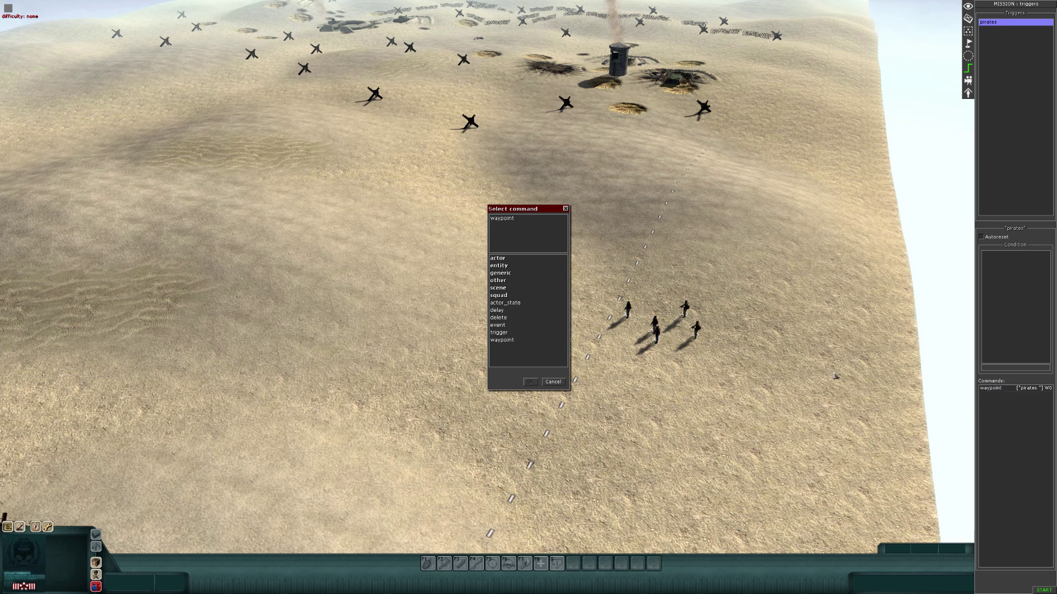
double_click(526, 303)
click(505, 417)
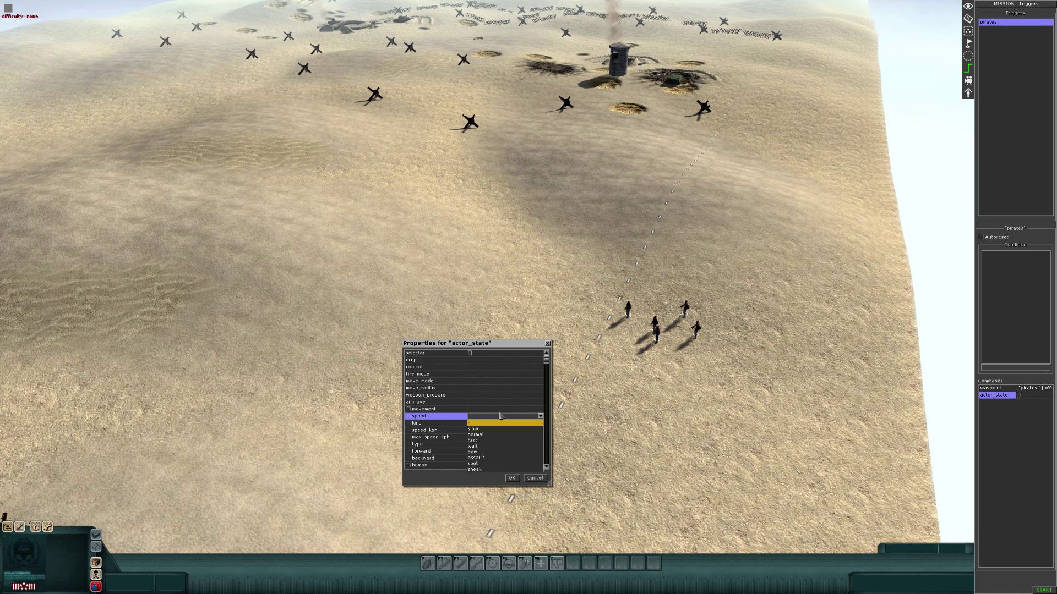
click(505, 459)
double_click(541, 353)
click(533, 389)
click(544, 382)
click(545, 382)
click(526, 406)
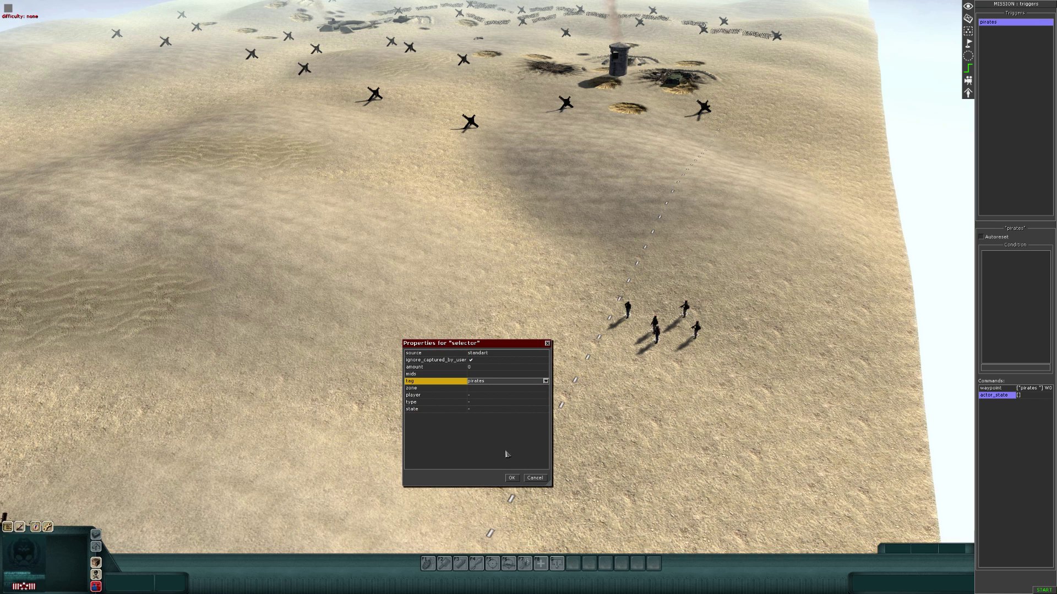
click(512, 479)
click(511, 478)
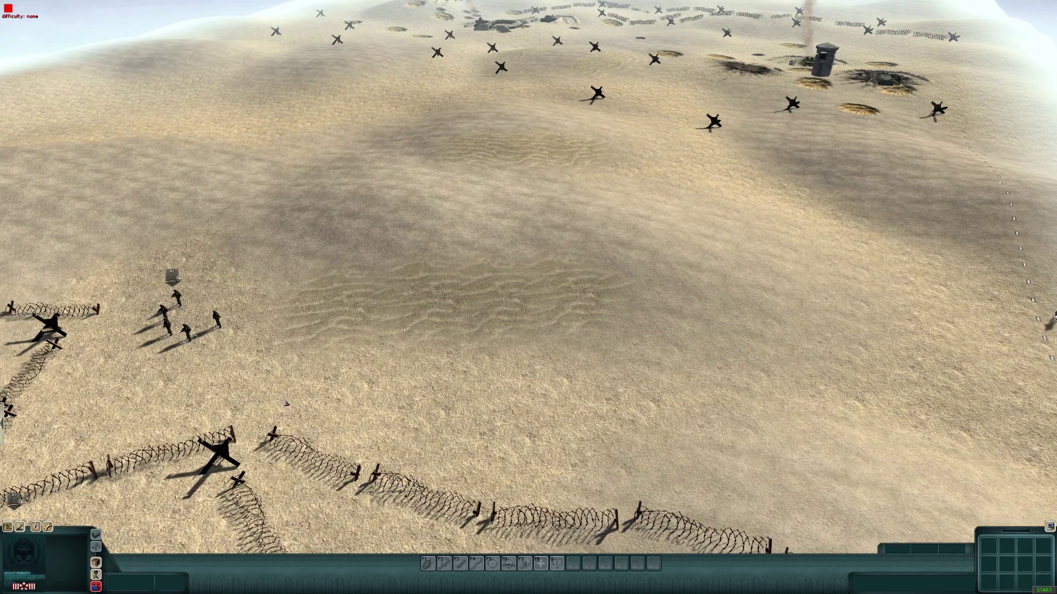
Step: Check the player squad in the game view, then create a second mission trigger named trigger
middle_drag(286, 404, 362, 402)
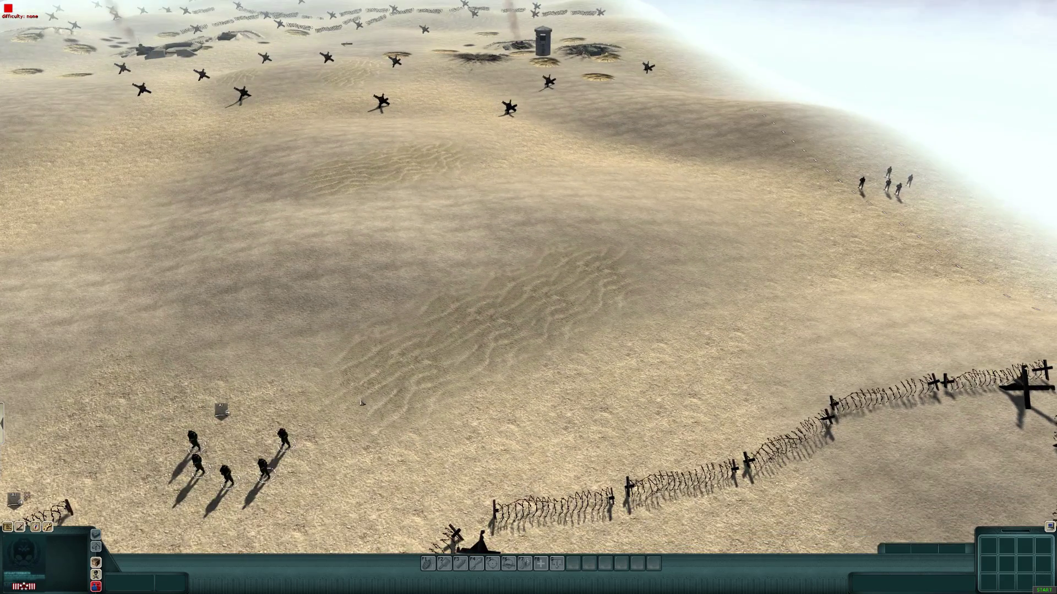
key(Left)
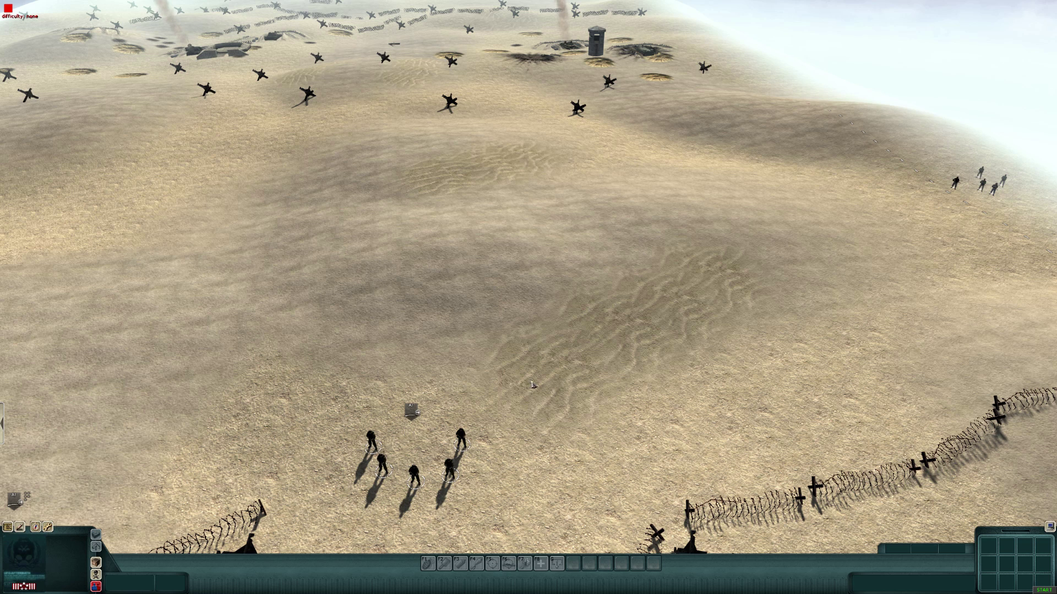
key(F2)
key(F3)
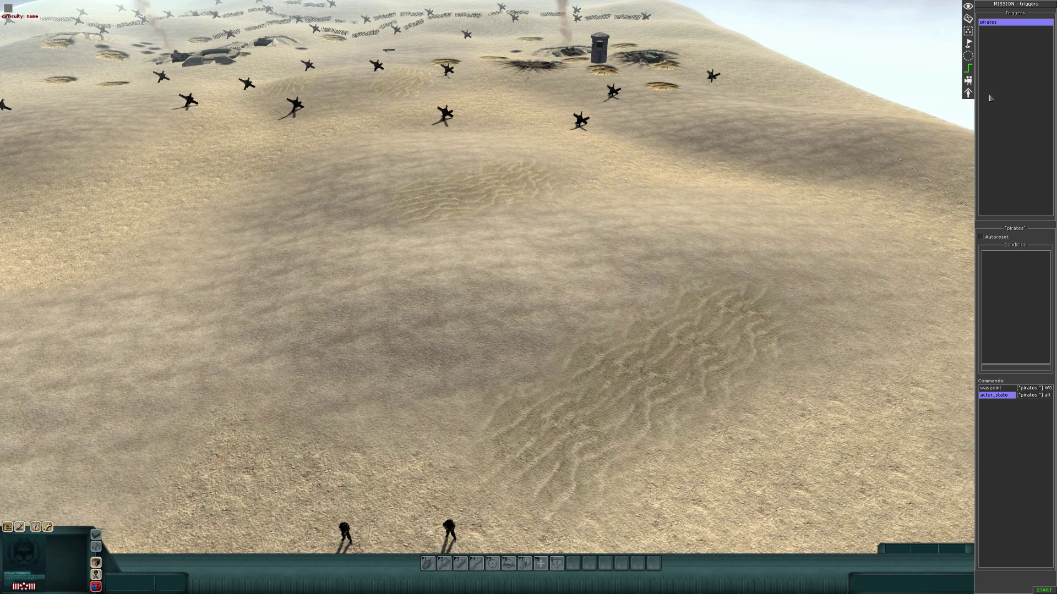
right_click(1017, 89)
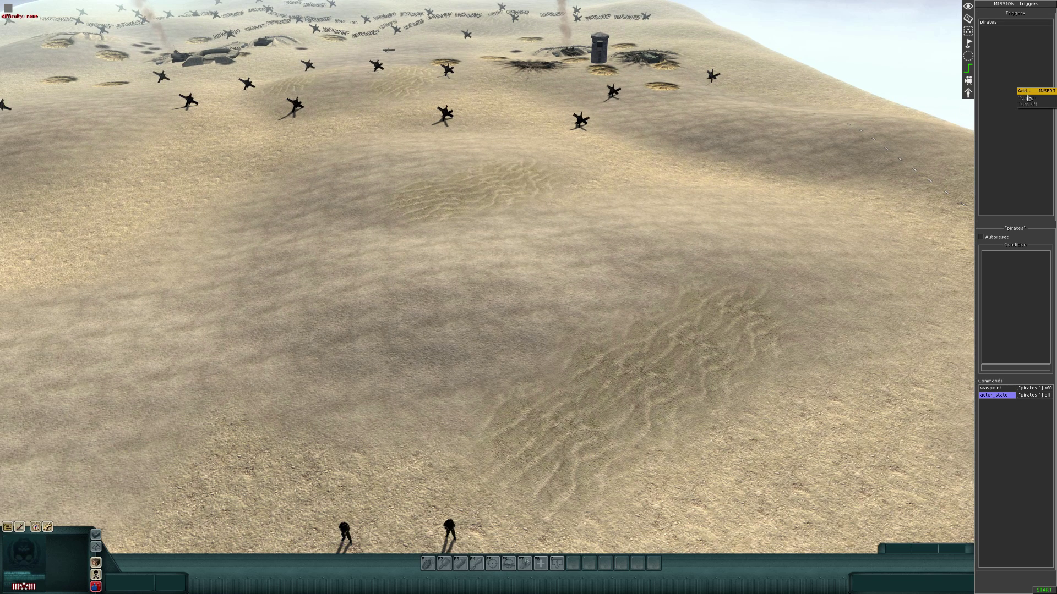
click(1026, 94)
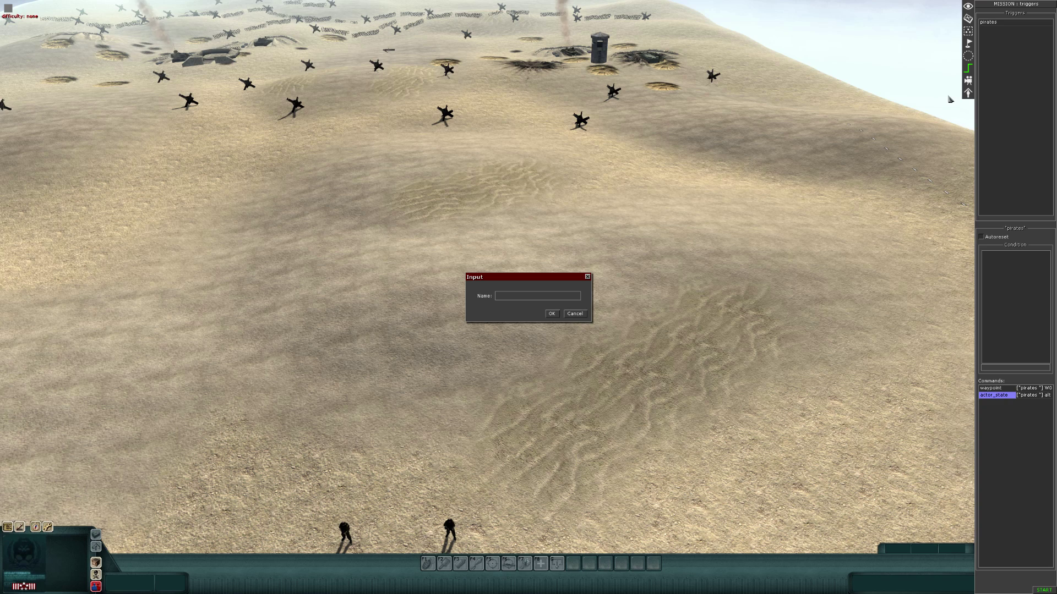
text(trigger)
key(Return)
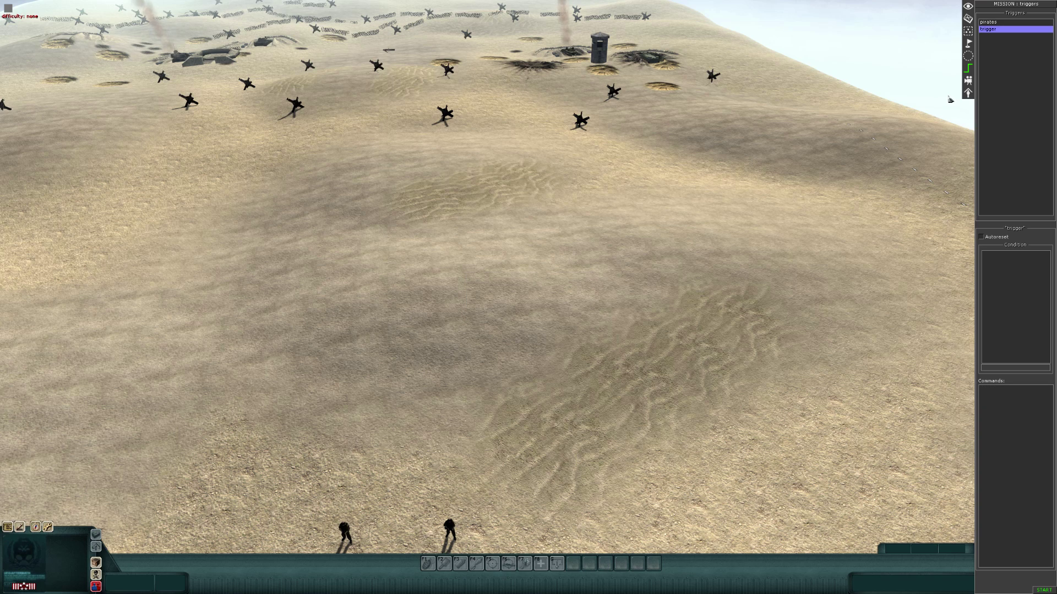
Step: Add a near condition to the new trigger and set its units selector to the player 1 squad's tag
key(Down)
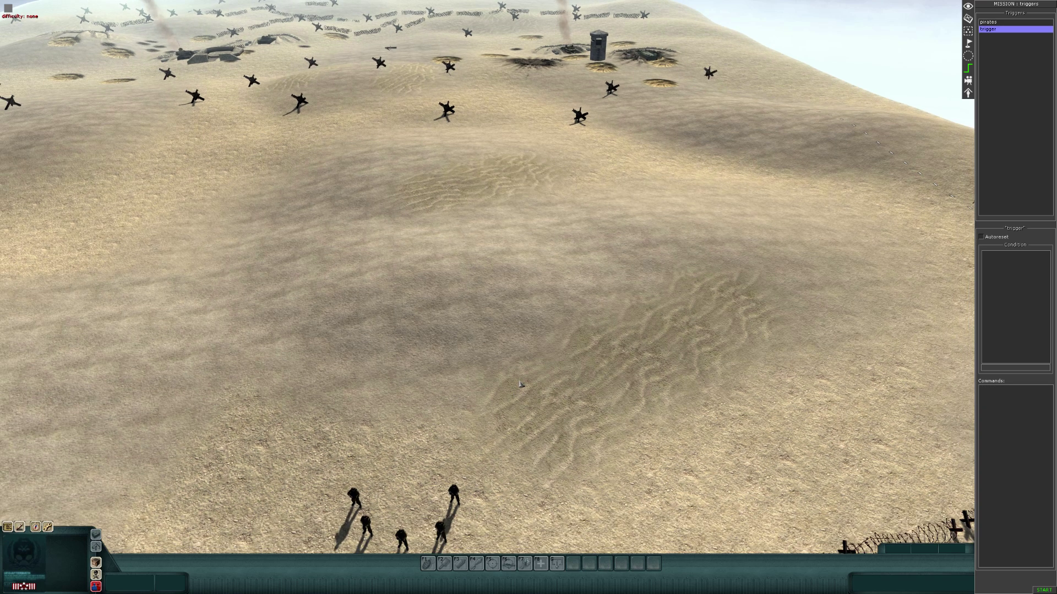
key(Down)
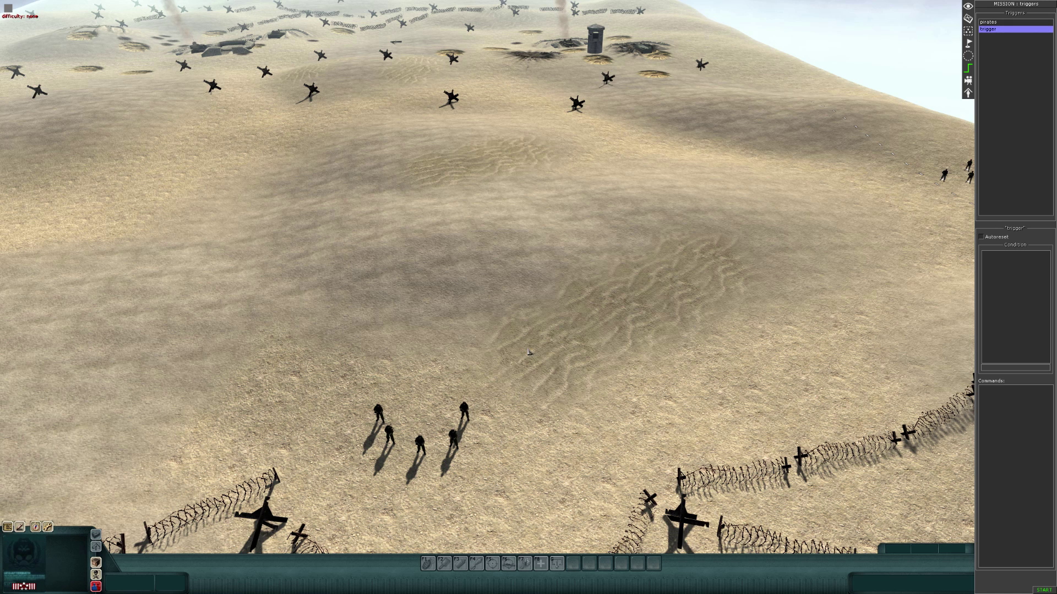
key(Left)
right_click(995, 291)
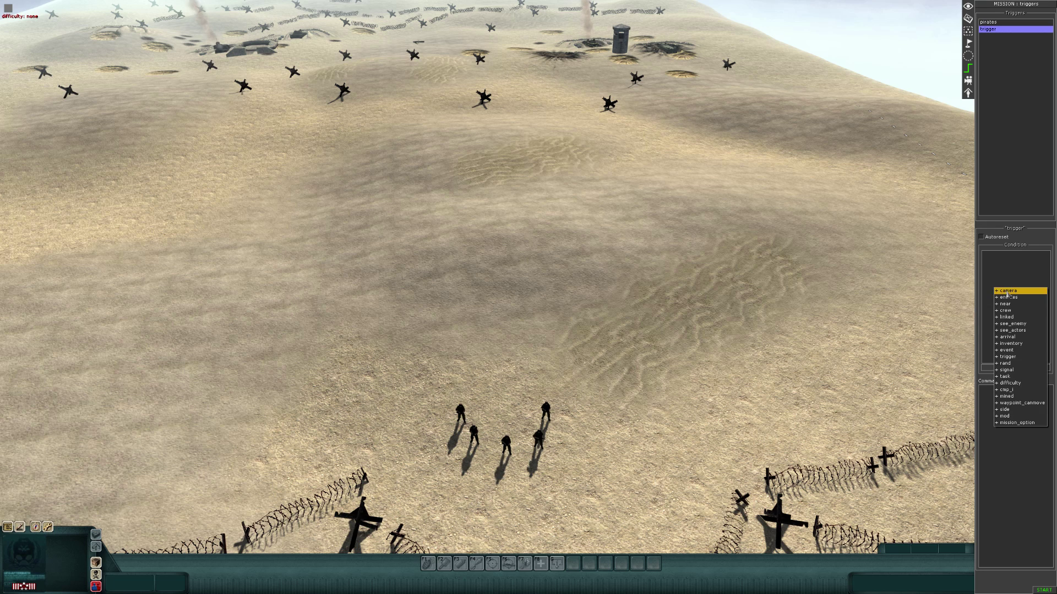
click(1016, 304)
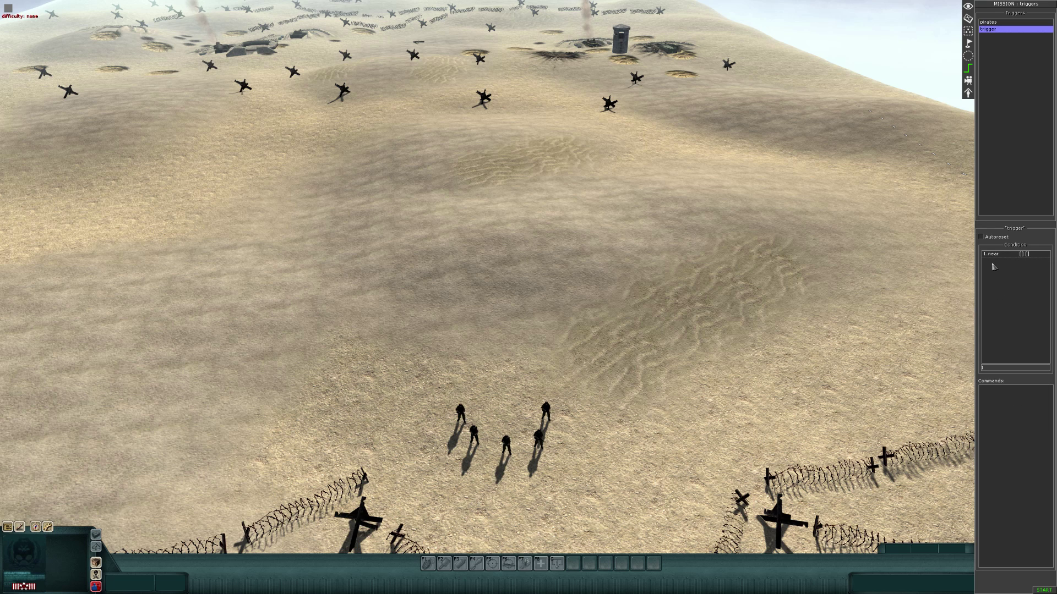
double_click(1000, 259)
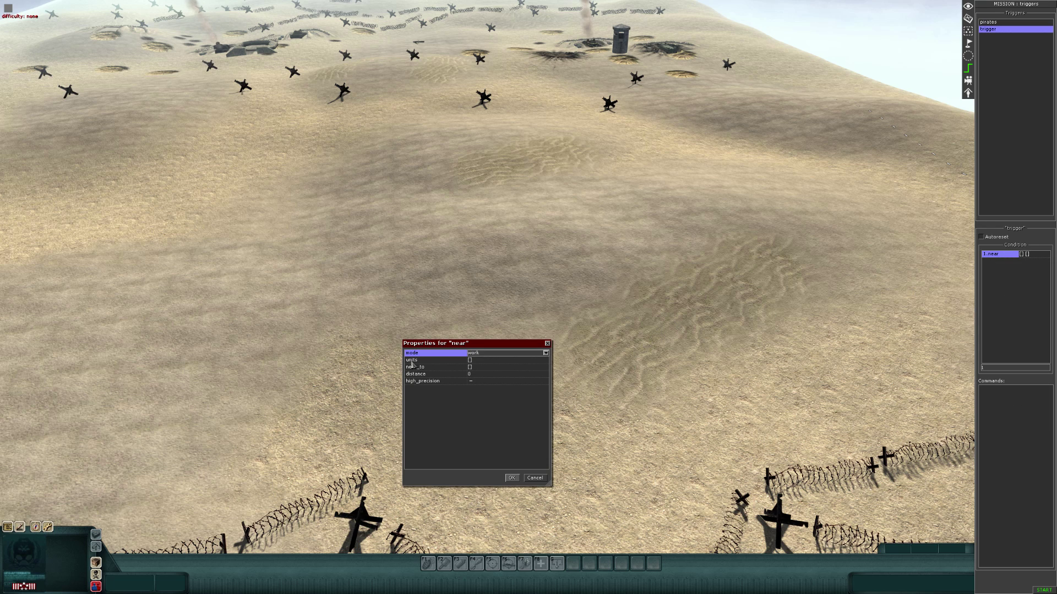
double_click(540, 367)
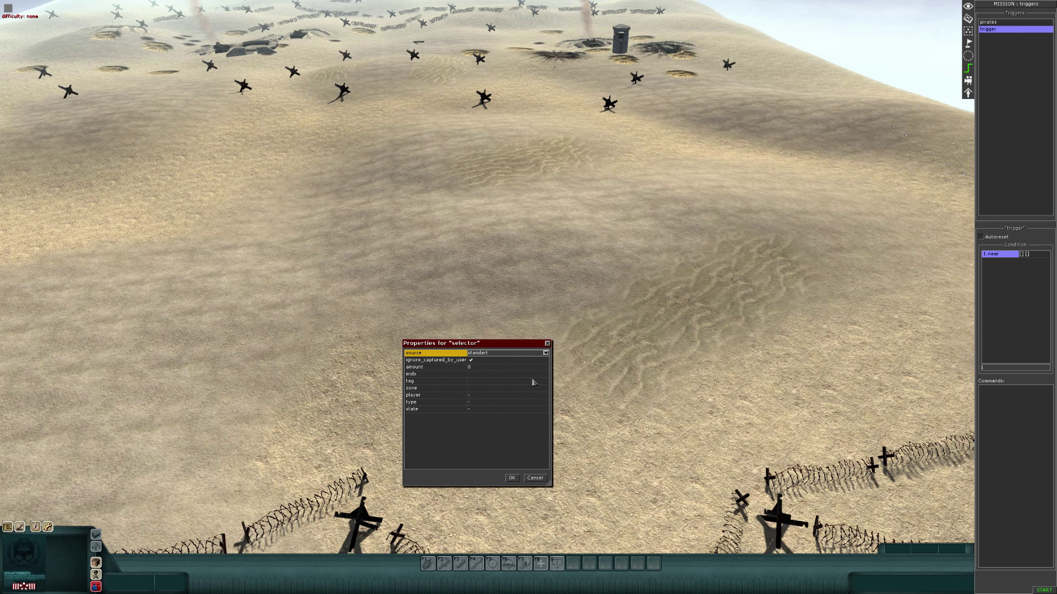
click(532, 383)
click(546, 382)
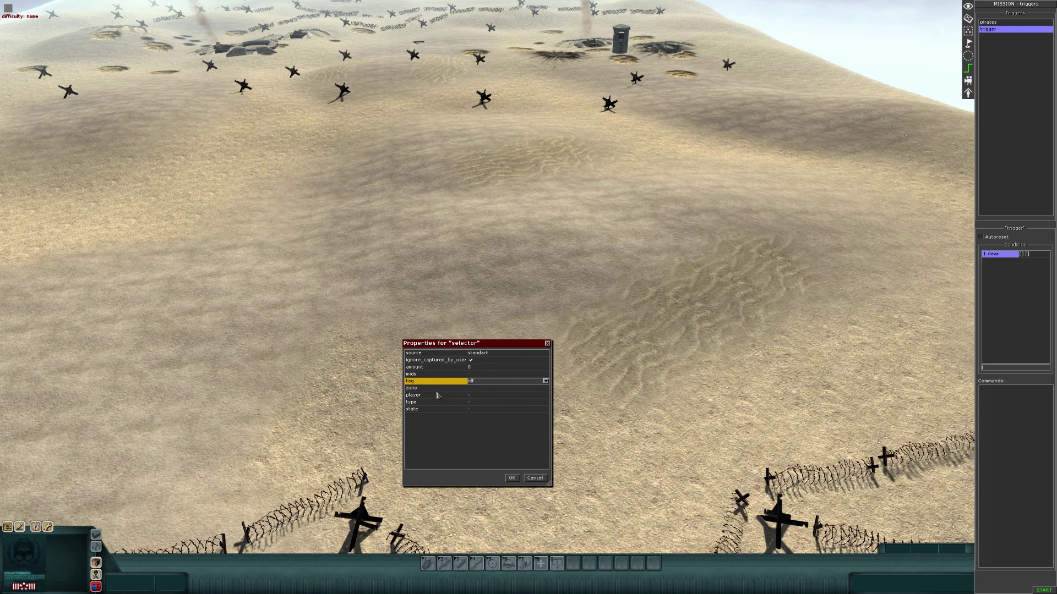
click(511, 478)
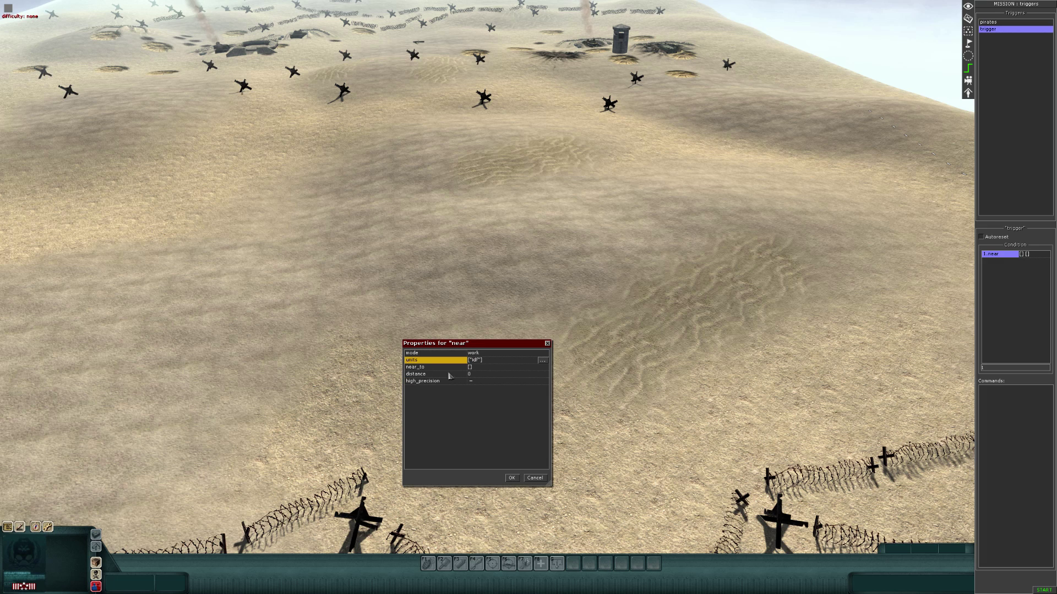
Step: Set the near condition's near_to selector to the ambush zone and save the condition
click(541, 369)
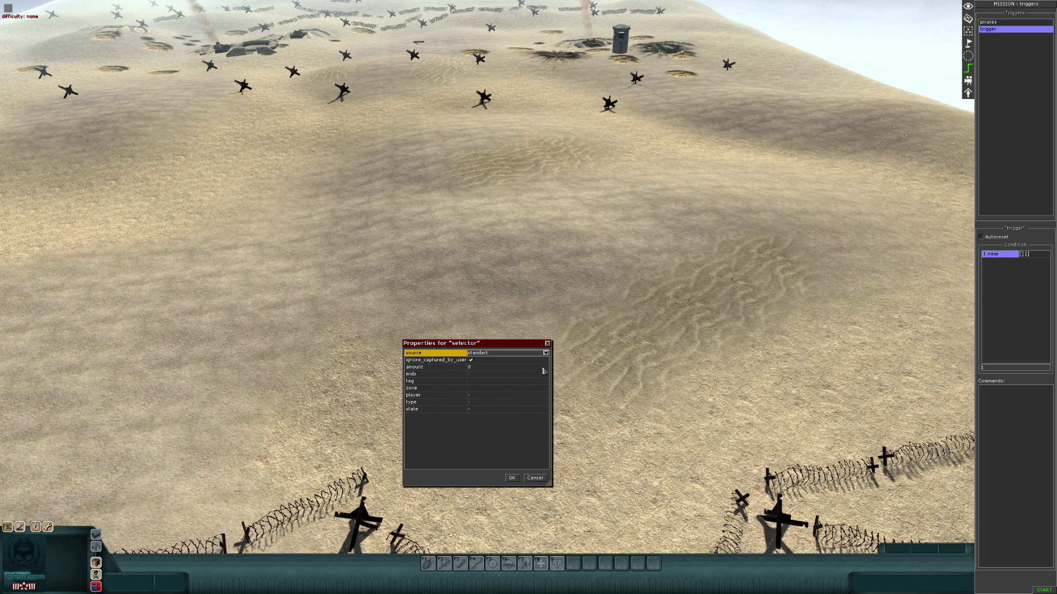
click(418, 388)
click(545, 388)
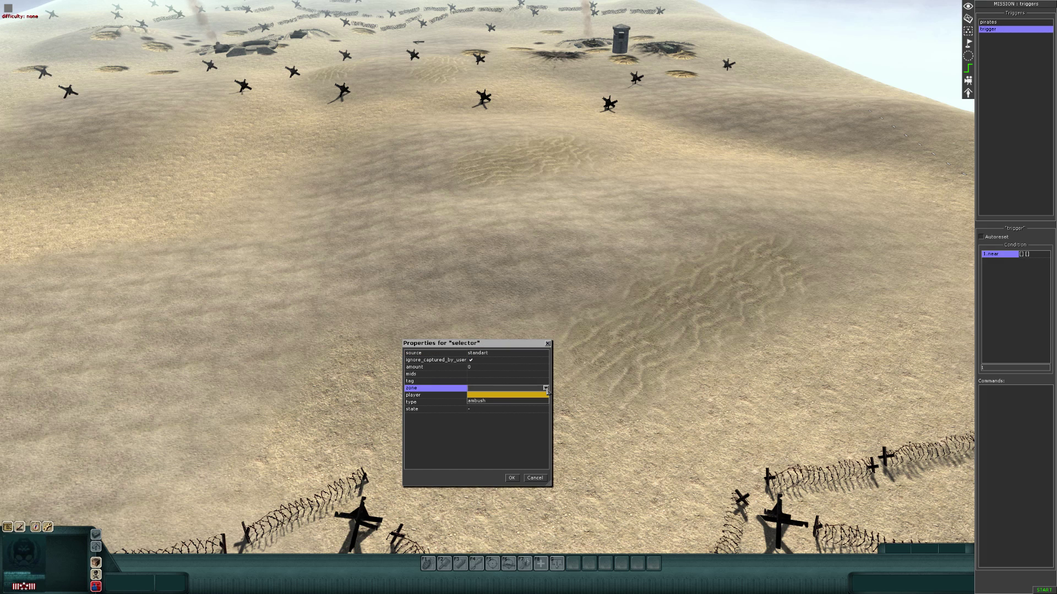
click(497, 401)
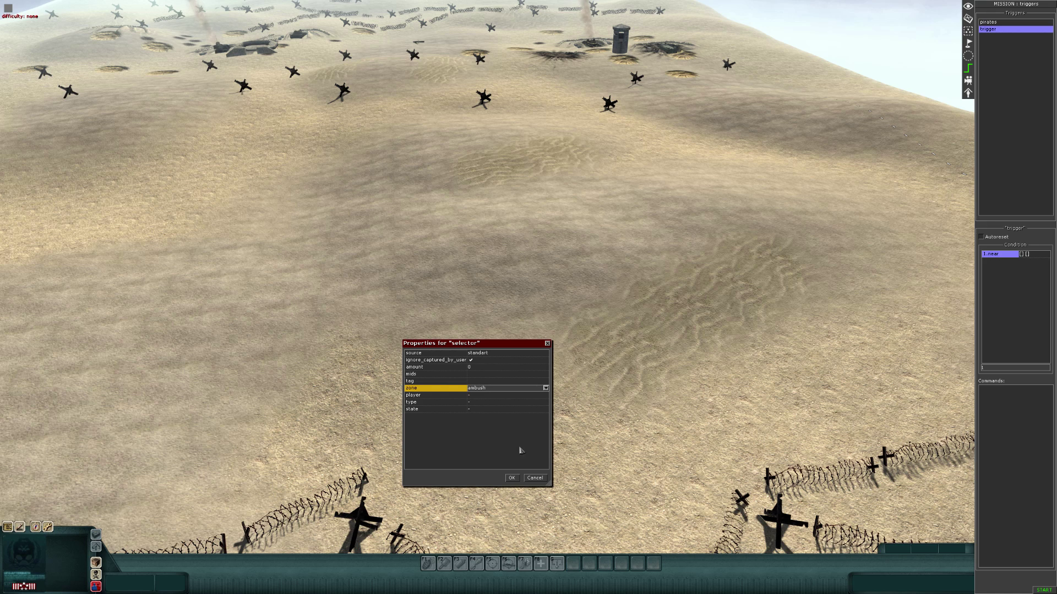
click(511, 478)
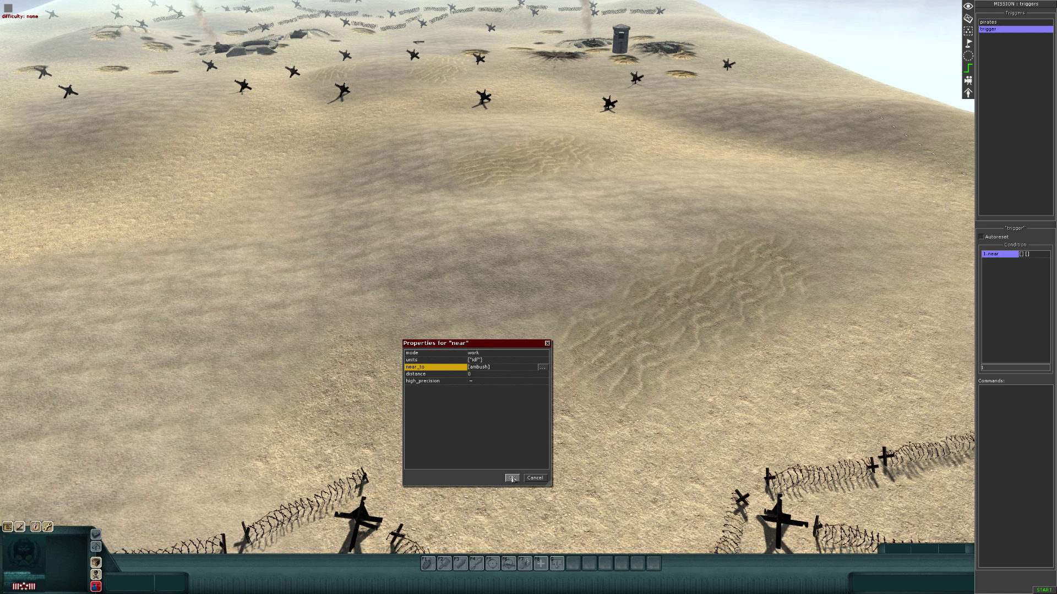
click(511, 477)
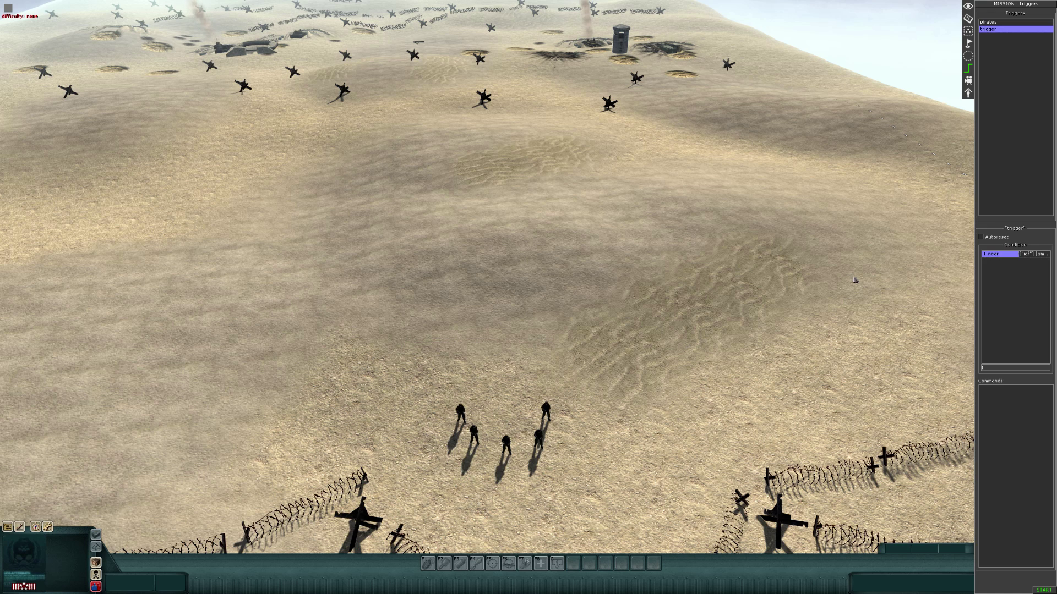
middle_drag(809, 268, 698, 235)
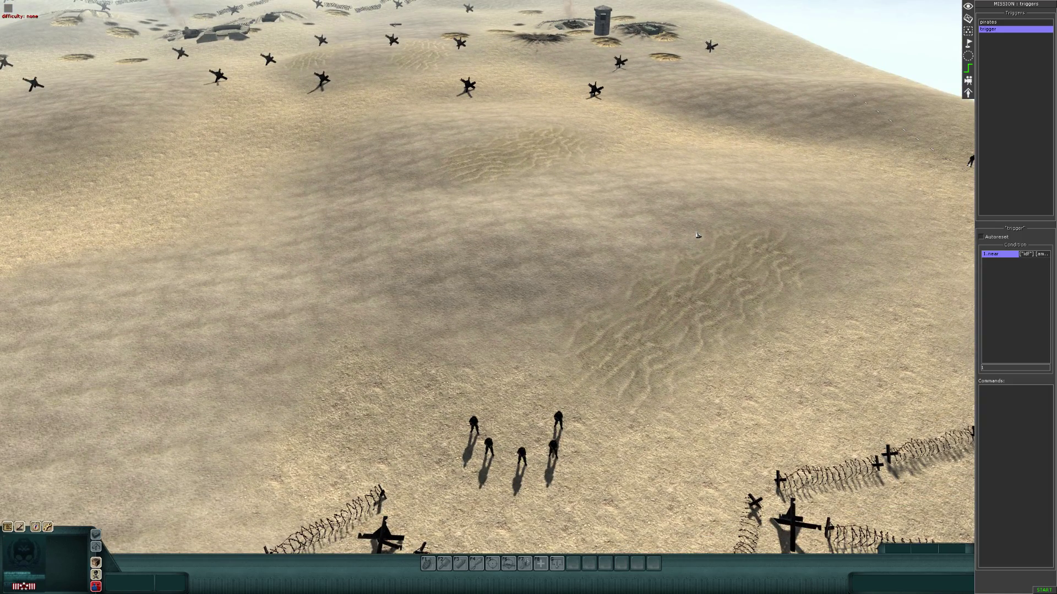
Step: Add a trigger condition to the pirates trigger and set its name property to the trigger named trigger
click(988, 22)
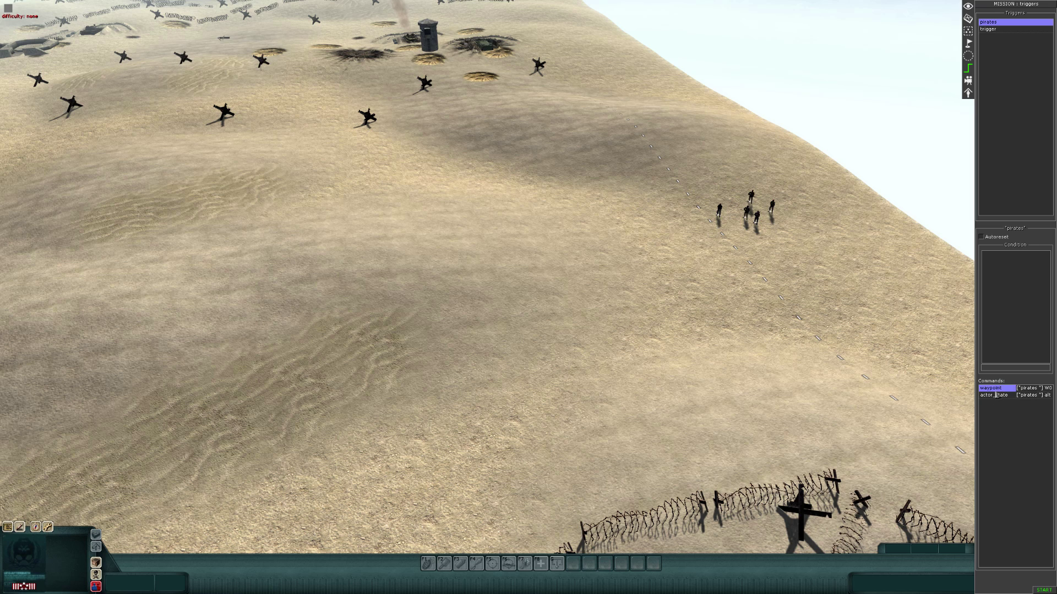
right_click(1006, 282)
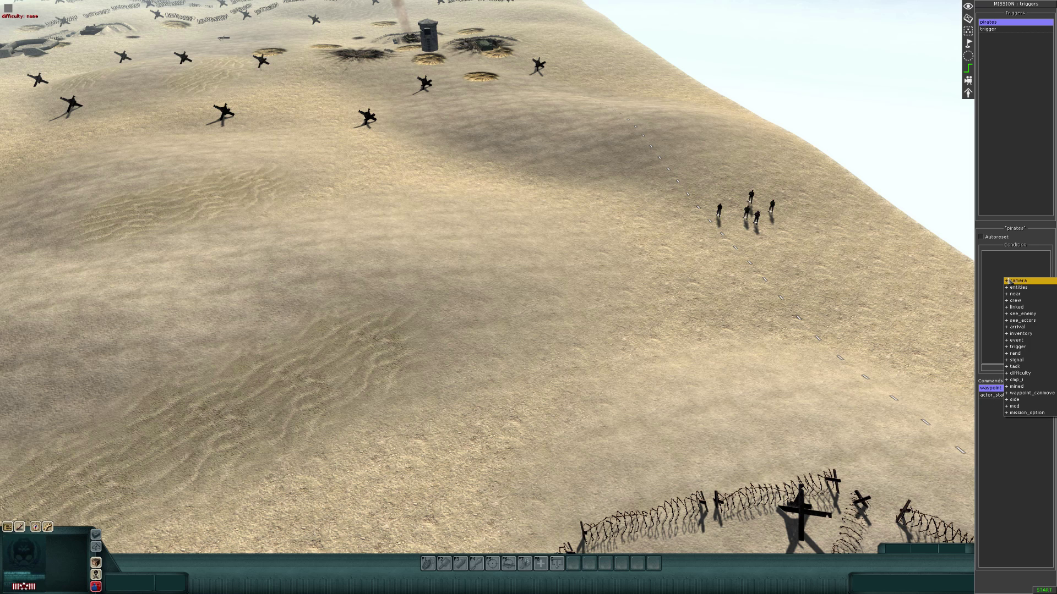
click(1017, 347)
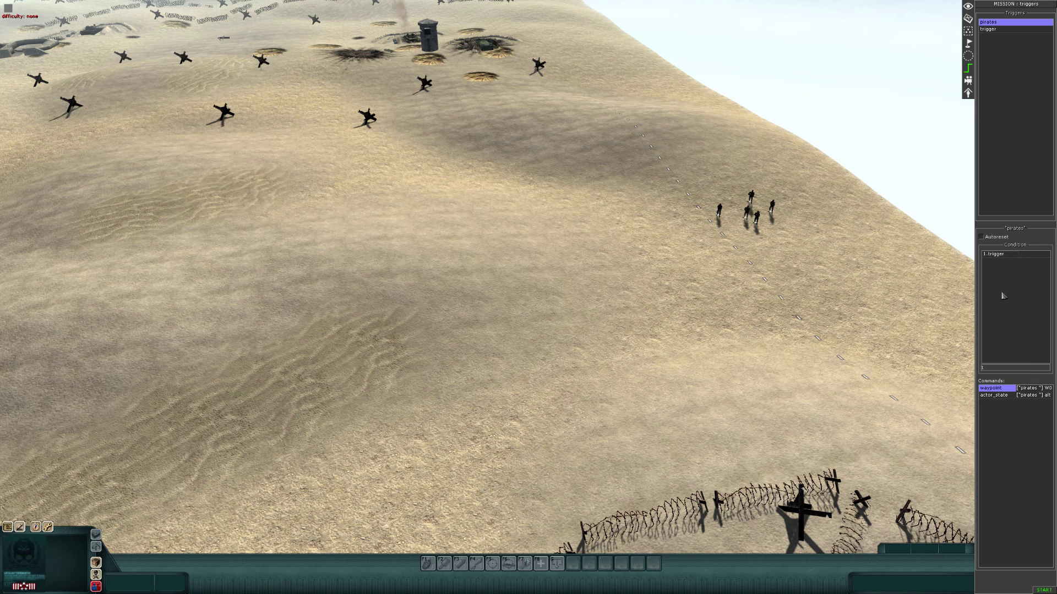
double_click(994, 256)
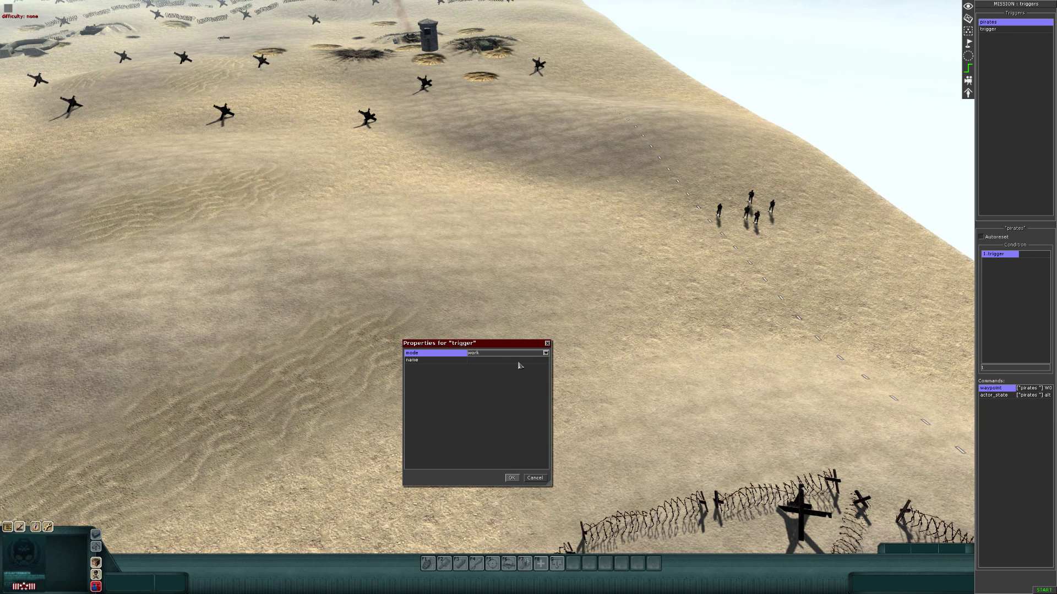
double_click(541, 361)
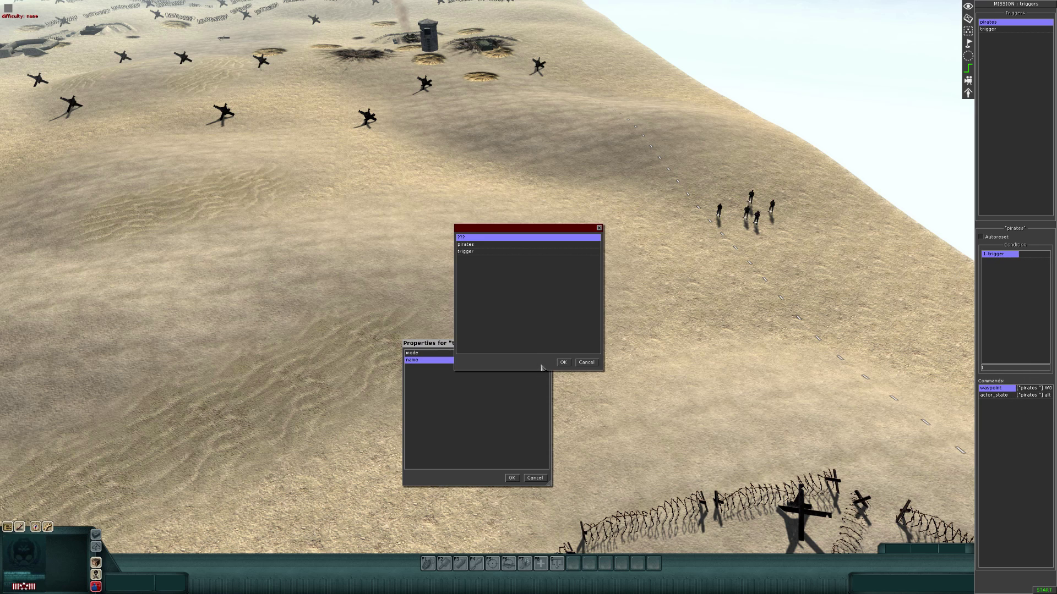
click(485, 252)
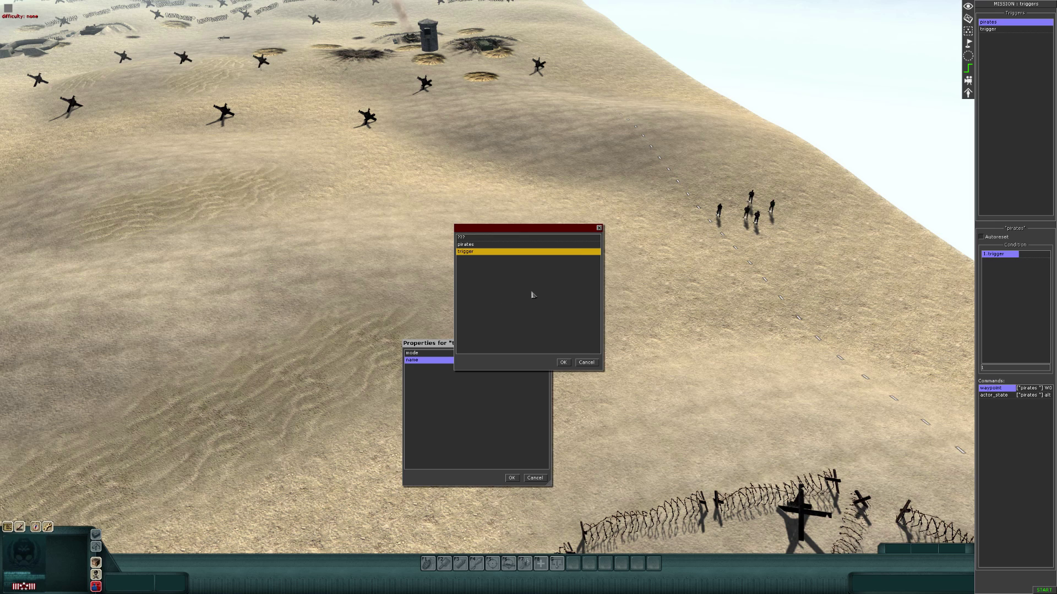
click(562, 363)
click(511, 477)
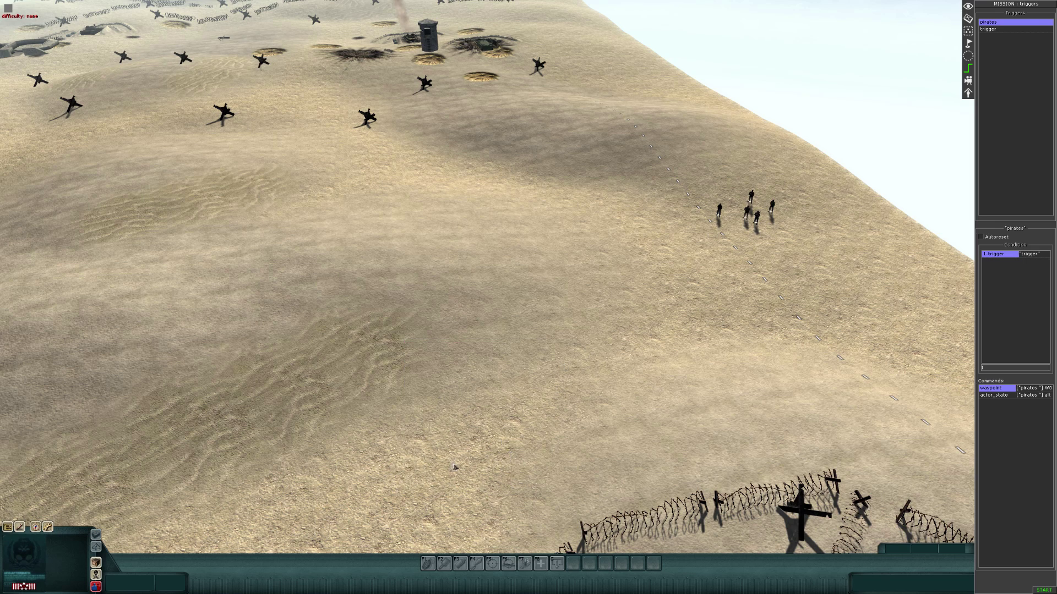
key(Down)
key(Left)
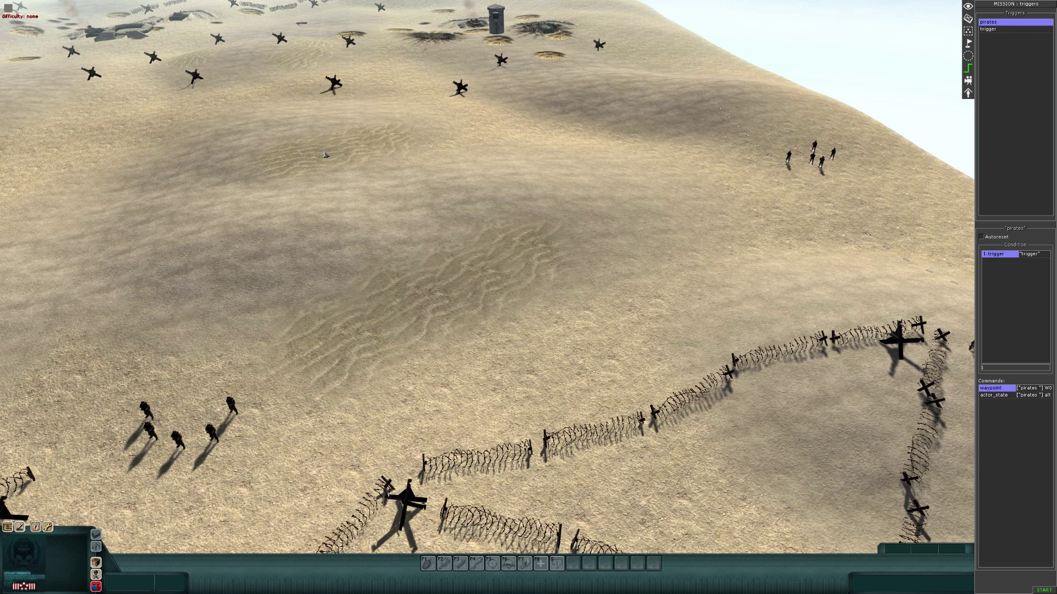